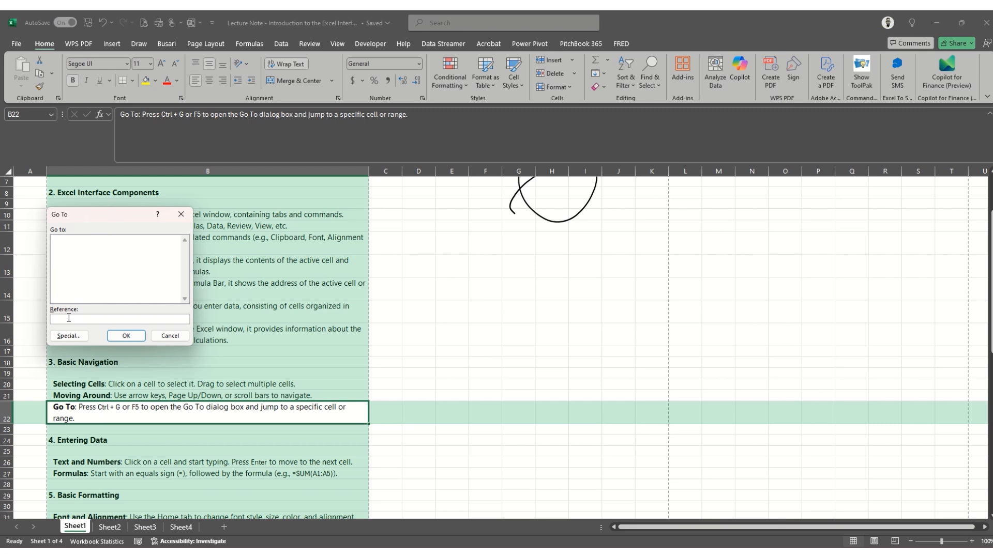
Use Go To to jump to cell A10000, and return to cell A1 of Sheet1
{"action": "type", "text": "a10000"}
{"action": "left_click", "coordinate": [133, 341]}
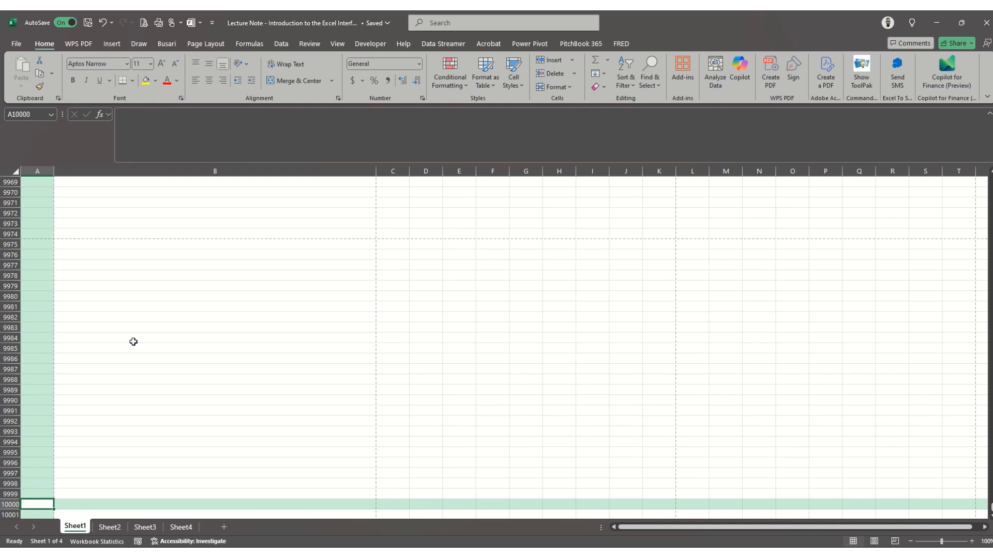
{"action": "key", "text": "ctrl+Home"}
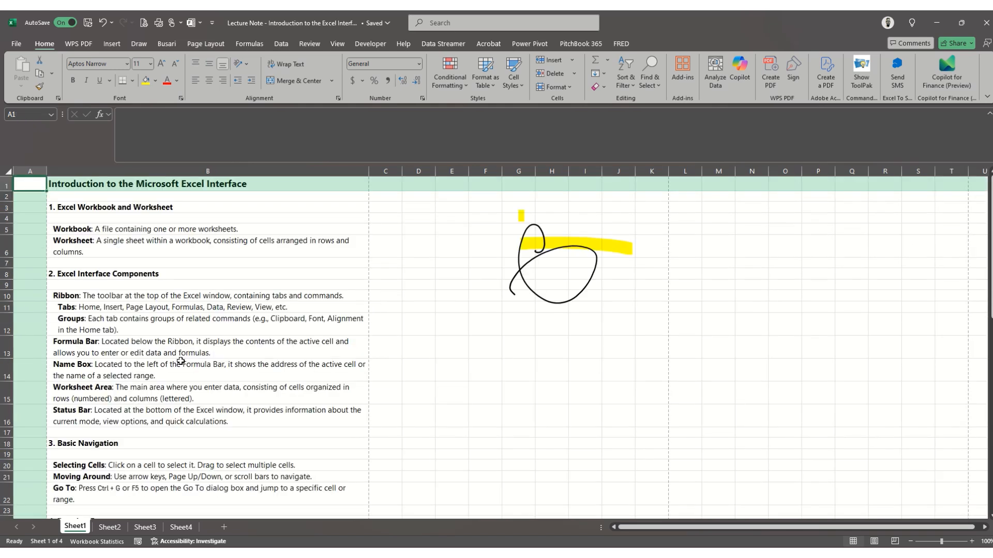
Review the notes from the Go To entry down to Basic Formatting and back to the Text and Numbers entry in B26
{"action": "left_click", "coordinate": [195, 488]}
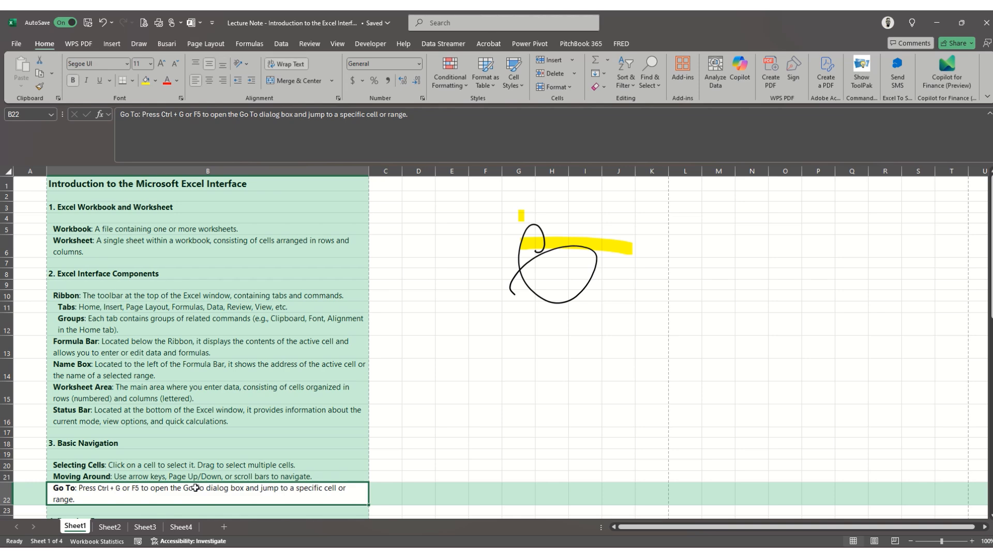
{"action": "key", "text": "Down"}
{"action": "key", "text": "Down"}
{"action": "key", "text": "Down"}
{"action": "key", "text": "Down"}
{"action": "key", "text": "Down"}
{"action": "key", "text": "Down"}
{"action": "key", "text": "Down"}
{"action": "key", "text": "Down"}
{"action": "key", "text": "Down"}
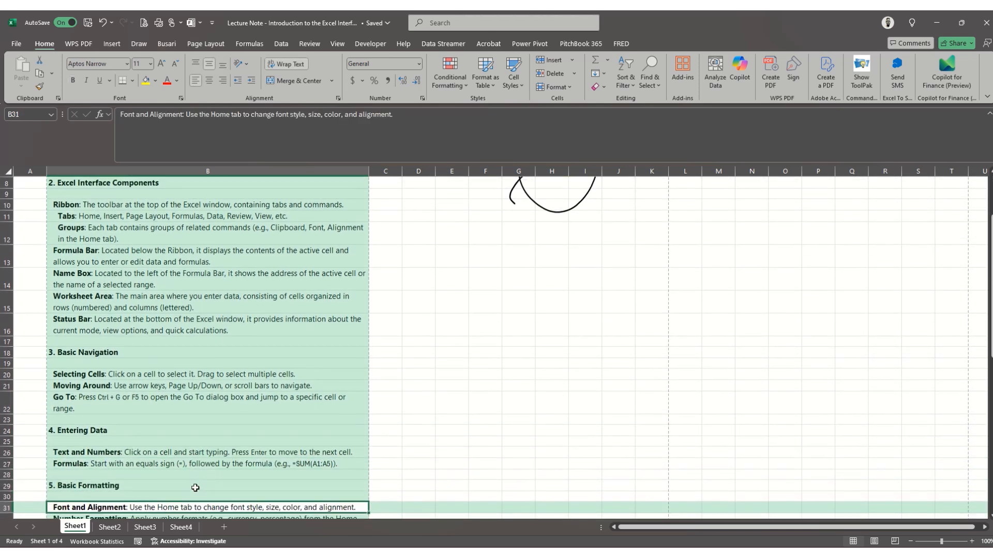
{"action": "key", "text": "Down"}
{"action": "key", "text": "Down"}
{"action": "key", "text": "Up"}
{"action": "key", "text": "Up"}
{"action": "key", "text": "Up"}
{"action": "key", "text": "Up"}
{"action": "key", "text": "Up"}
{"action": "key", "text": "Up"}
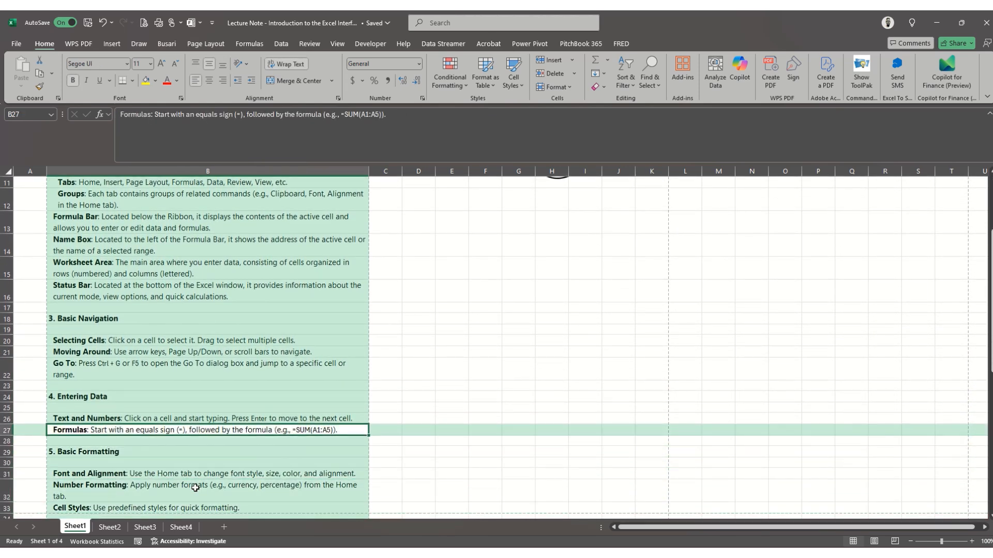
{"action": "key", "text": "Up"}
{"action": "key", "text": "Up"}
{"action": "key", "text": "Up"}
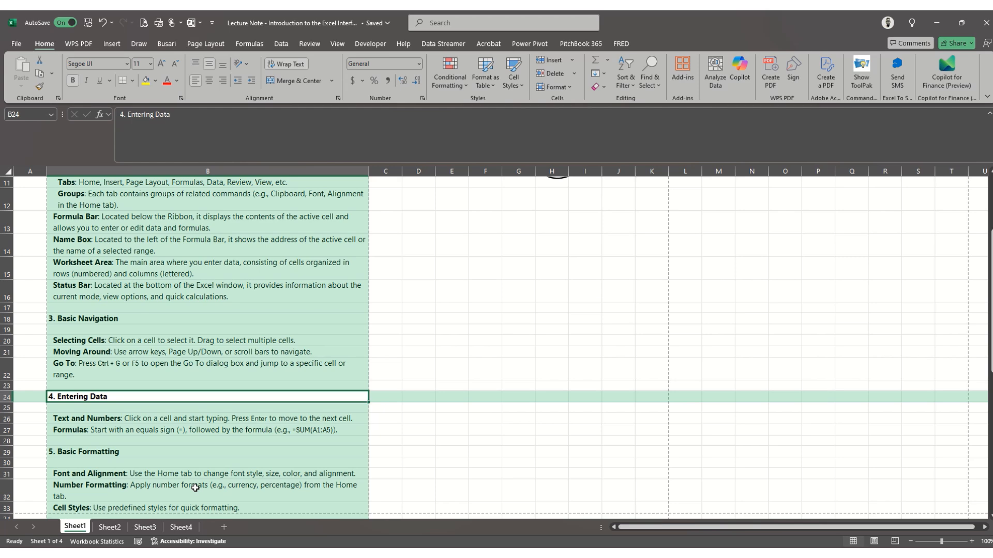
{"action": "key", "text": "Down"}
{"action": "key", "text": "Down"}
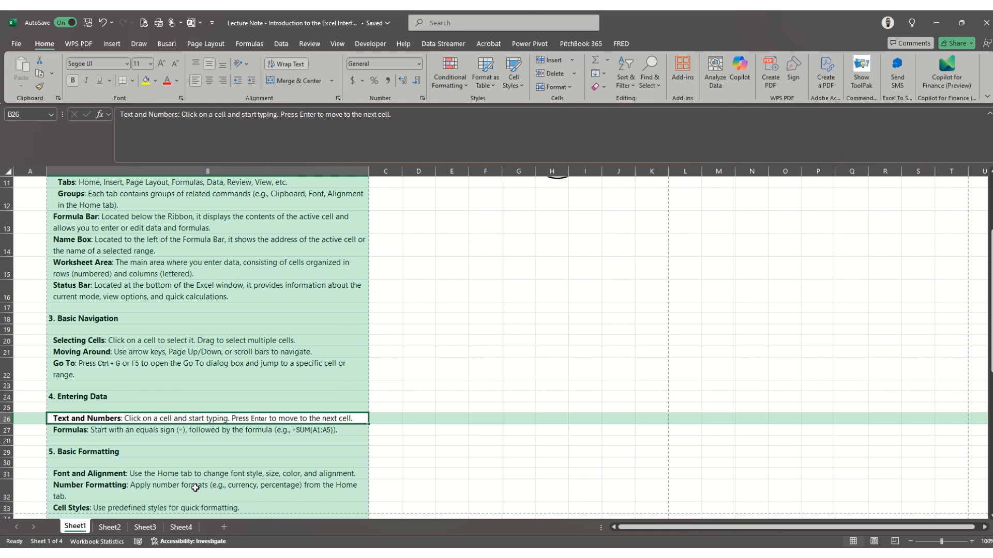
Enter the sample text fghksakfsjf in cell E26 and the number 112473763 in cell E27
{"action": "key", "text": "Right"}
{"action": "key", "text": "Right"}
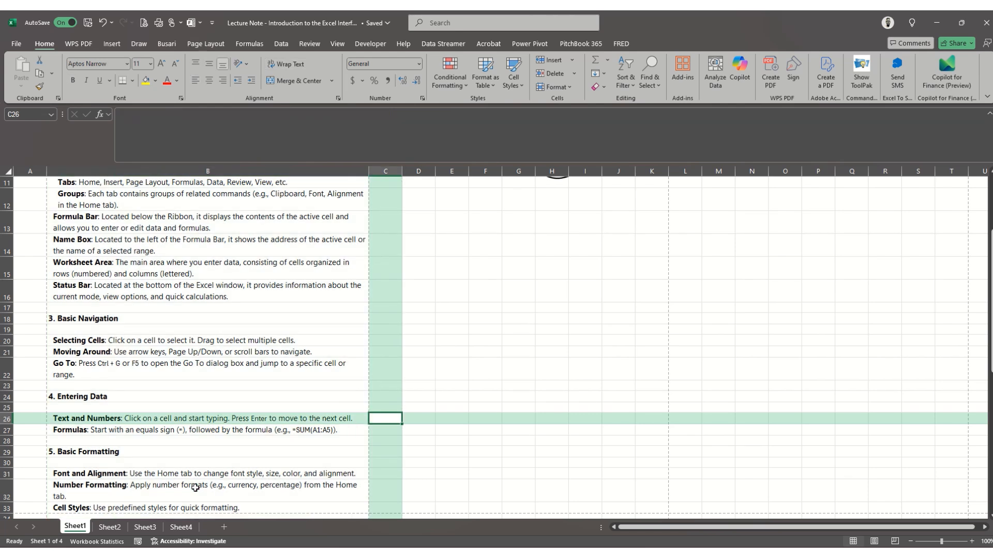
{"action": "key", "text": "Right"}
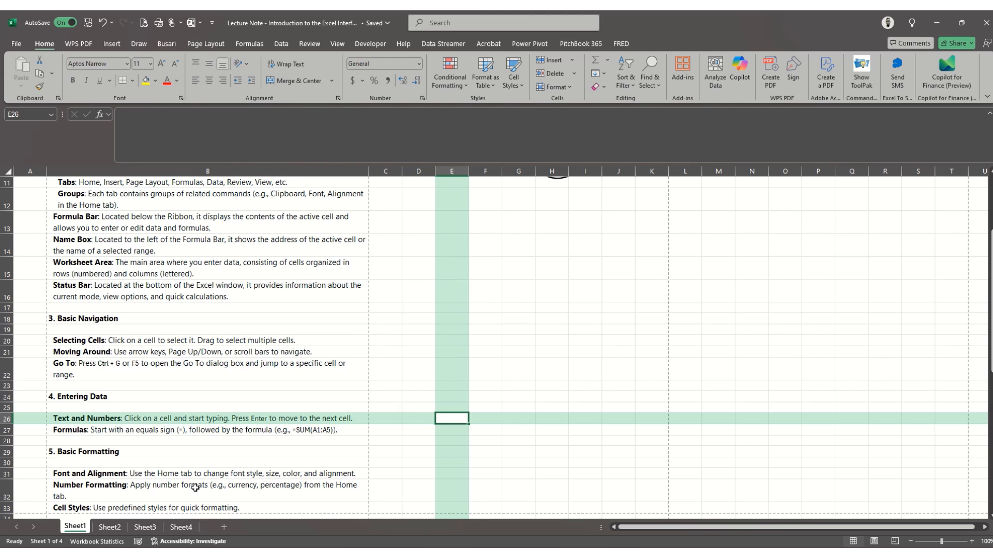
{"action": "type", "text": "fghksakfsjf"}
{"action": "key", "text": "Return"}
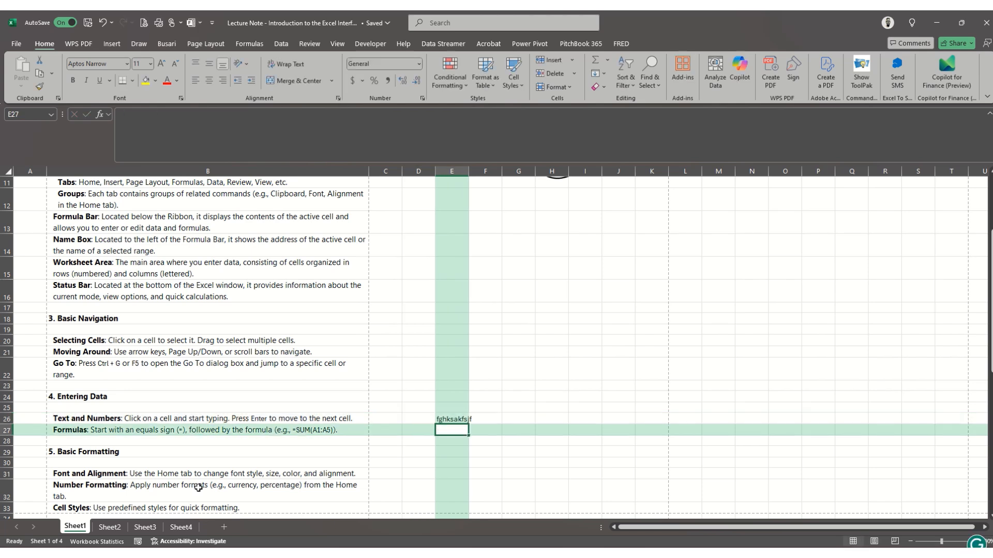
{"action": "type", "text": "112473763"}
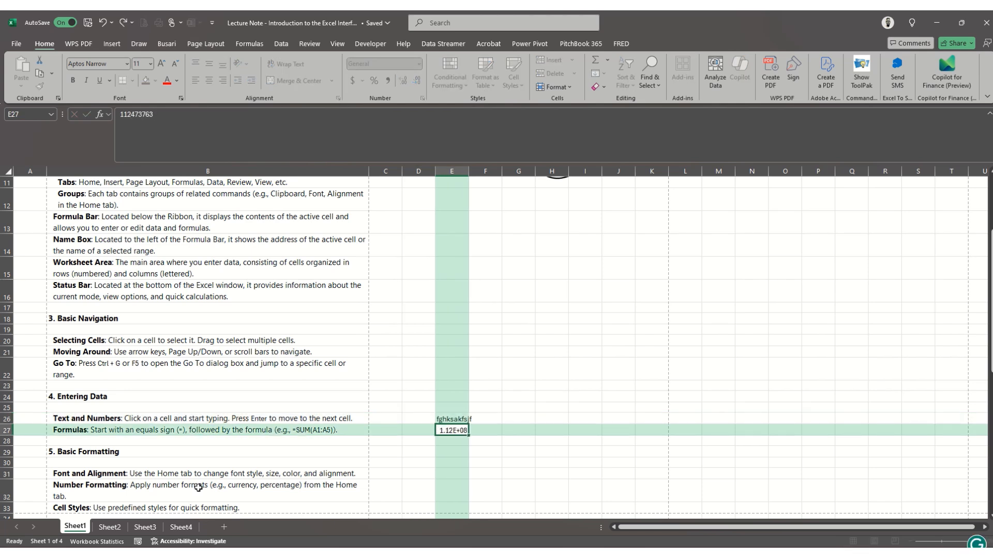
{"action": "key", "text": "Return"}
{"action": "key", "text": "Up"}
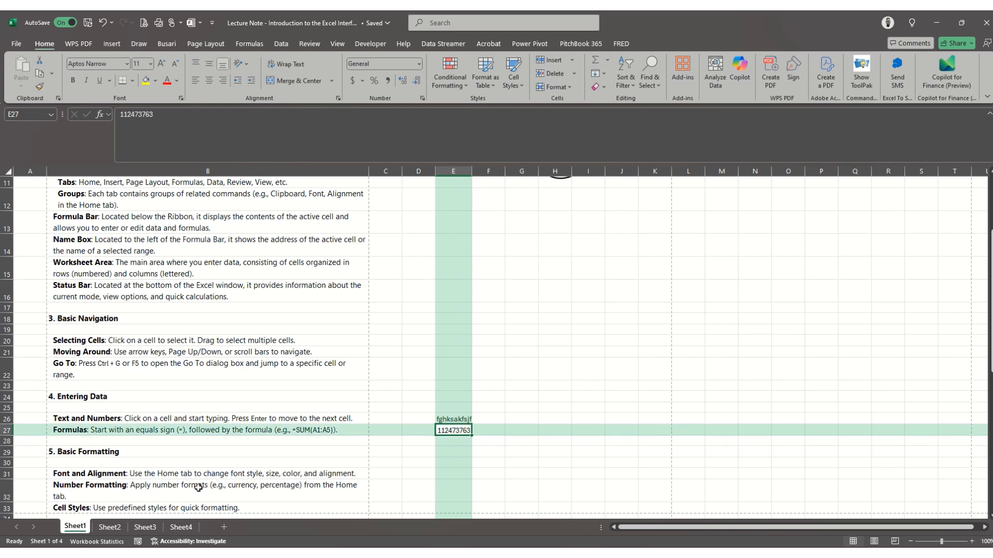
{"action": "key", "text": "Down"}
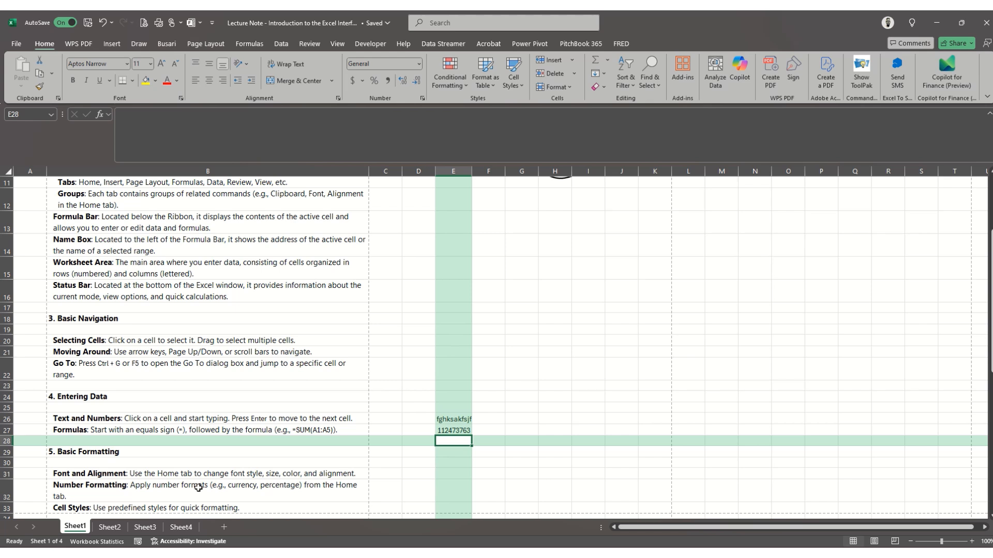
Enter the numbers 1, 2, 3, 4 and 5 down column G in cells G18 to G22
{"action": "key", "text": "Right"}
{"action": "key", "text": "Right"}
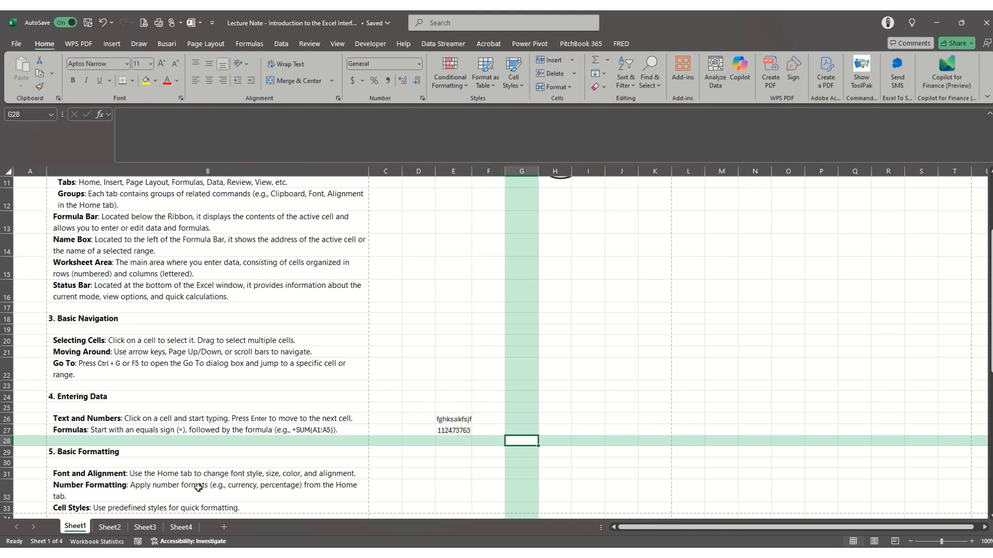
{"action": "key", "text": "Up"}
{"action": "key", "text": "Up"}
{"action": "key", "text": "Up"}
{"action": "key", "text": "Up"}
{"action": "key", "text": "Up"}
{"action": "key", "text": "Up"}
{"action": "key", "text": "Up"}
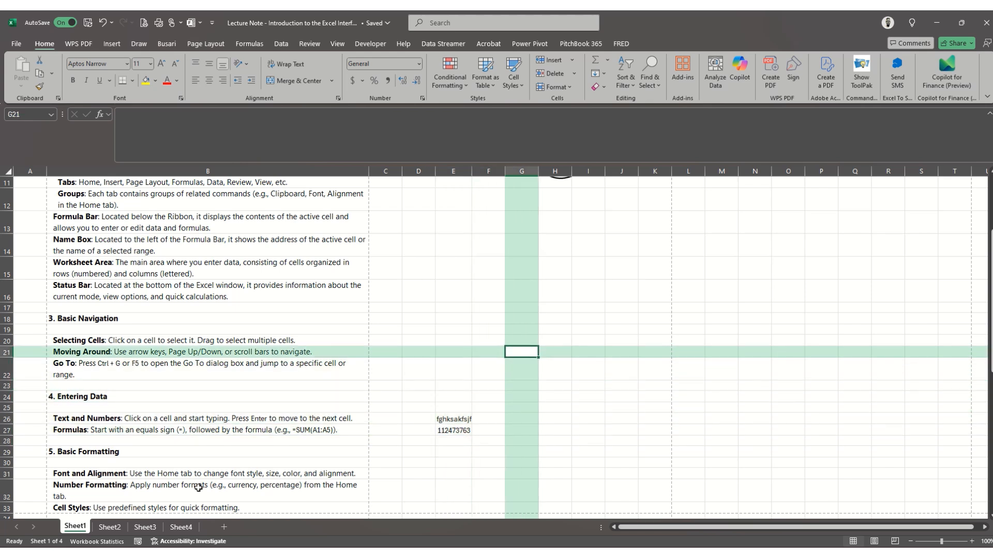
{"action": "key", "text": "Up"}
{"action": "key", "text": "Up"}
{"action": "key", "text": "Up"}
{"action": "type", "text": "1"}
{"action": "key", "text": "Return"}
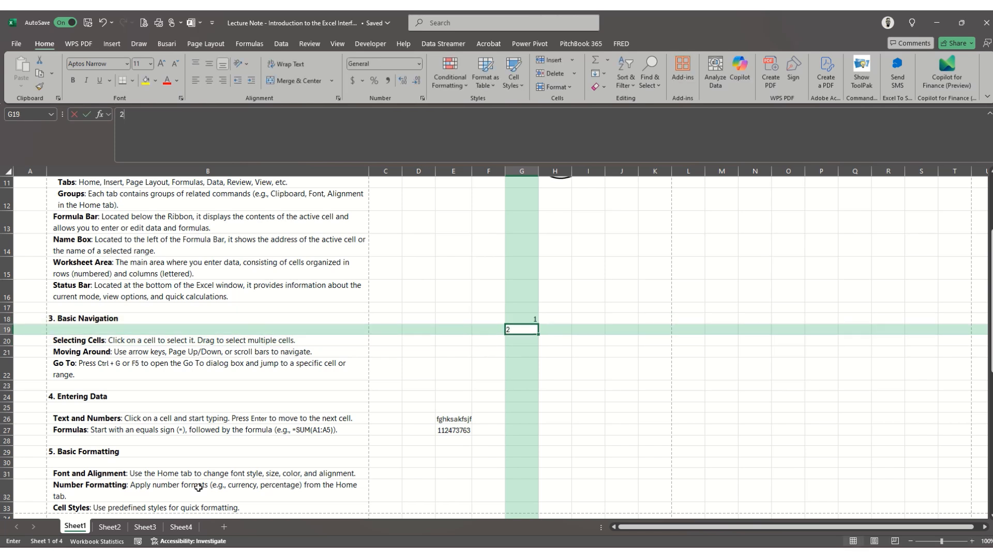
{"action": "type", "text": "2"}
{"action": "key", "text": "Return"}
{"action": "type", "text": "3"}
{"action": "key", "text": "Return"}
{"action": "type", "text": "4"}
{"action": "key", "text": "Return"}
{"action": "type", "text": "4"}
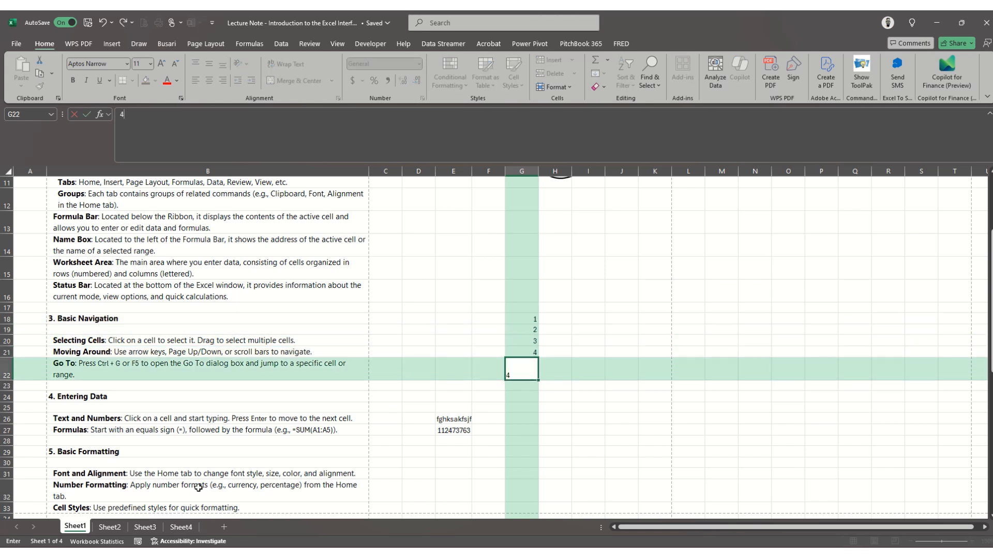
{"action": "key", "text": "Return"}
{"action": "key", "text": "Up"}
{"action": "type", "text": "5"}
{"action": "key", "text": "Return"}
Enter a SUM formula in cell G28 that adds the range G18:G22, and check its referenced range
{"action": "key", "text": "Down"}
{"action": "key", "text": "Down"}
{"action": "key", "text": "Down"}
{"action": "key", "text": "Down"}
{"action": "key", "text": "Down"}
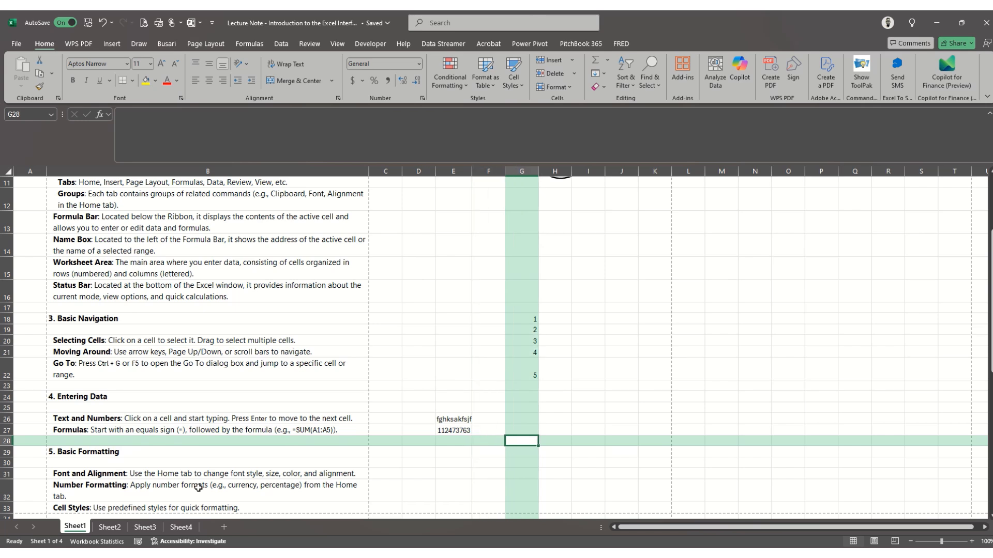
{"action": "type", "text": "="}
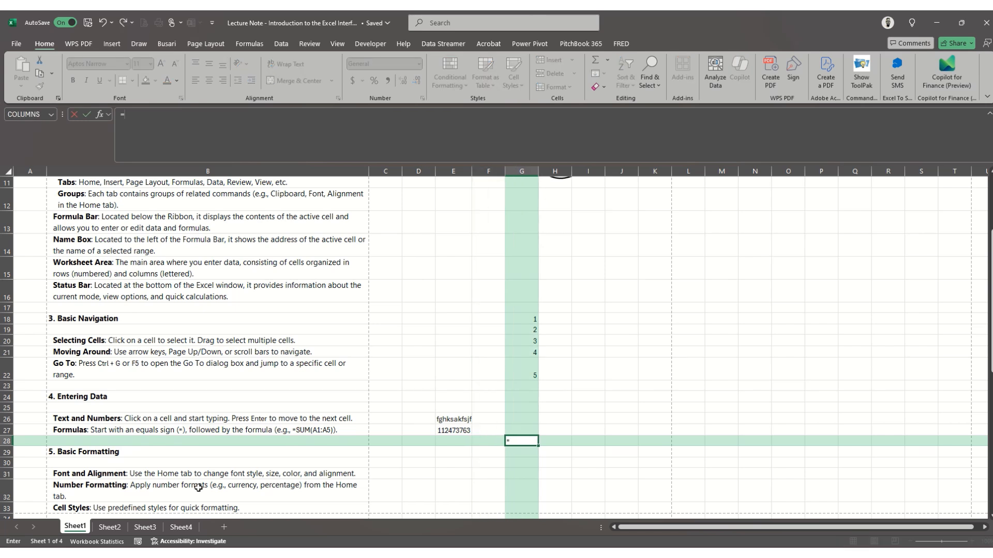
{"action": "type", "text": "sum("}
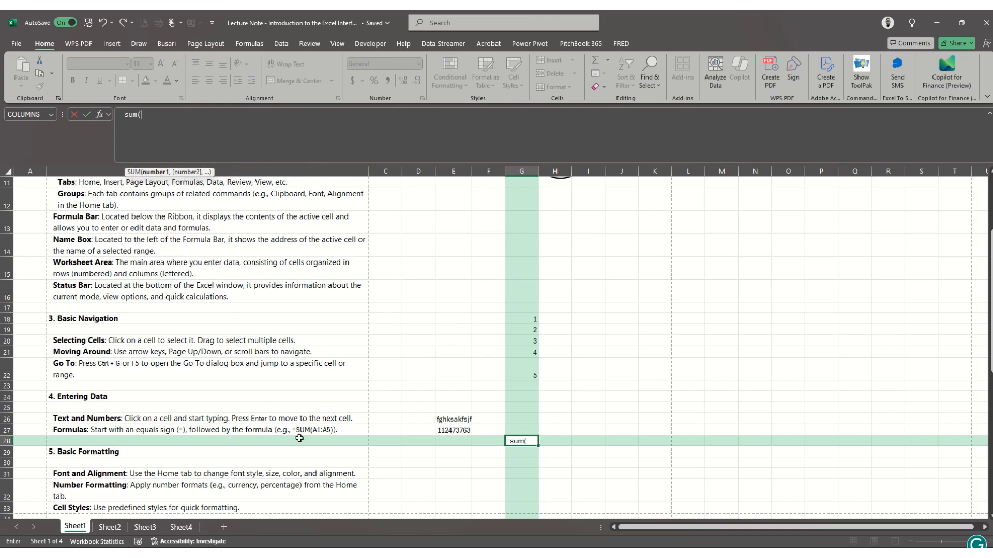
{"action": "left_click", "coordinate": [531, 317]}
{"action": "key", "text": "ctrl+shift+Down"}
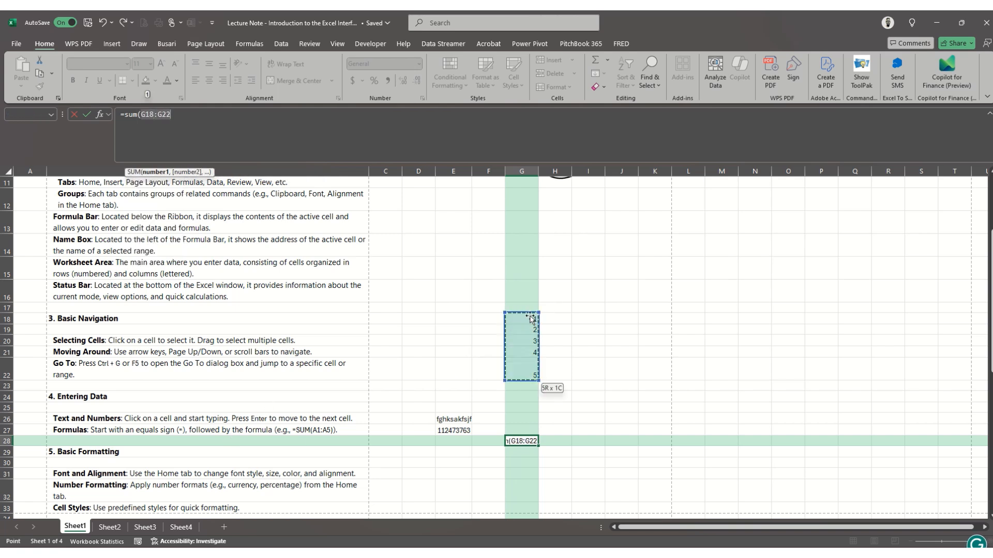
{"action": "type", "text": ")"}
{"action": "key", "text": "ctrl+Return"}
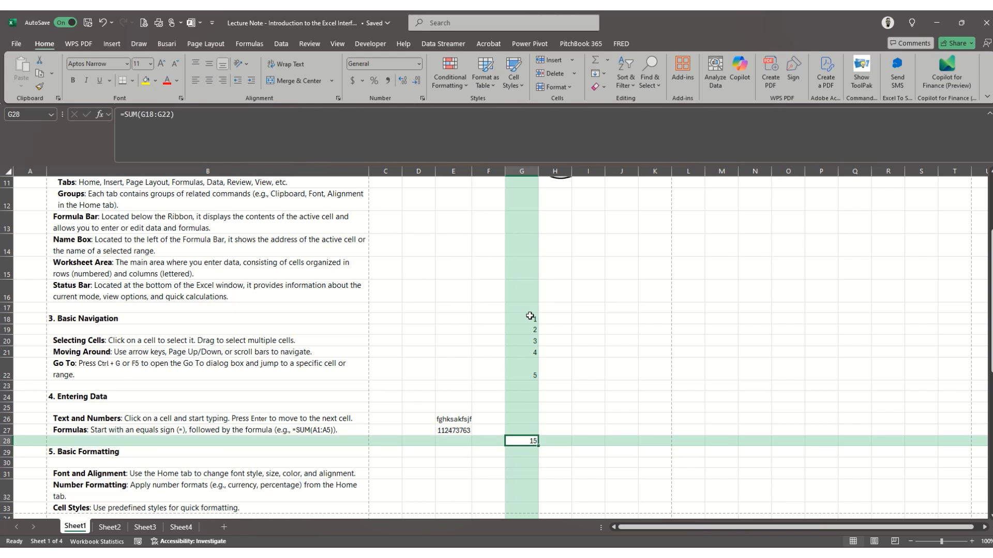
{"action": "left_click", "coordinate": [303, 144]}
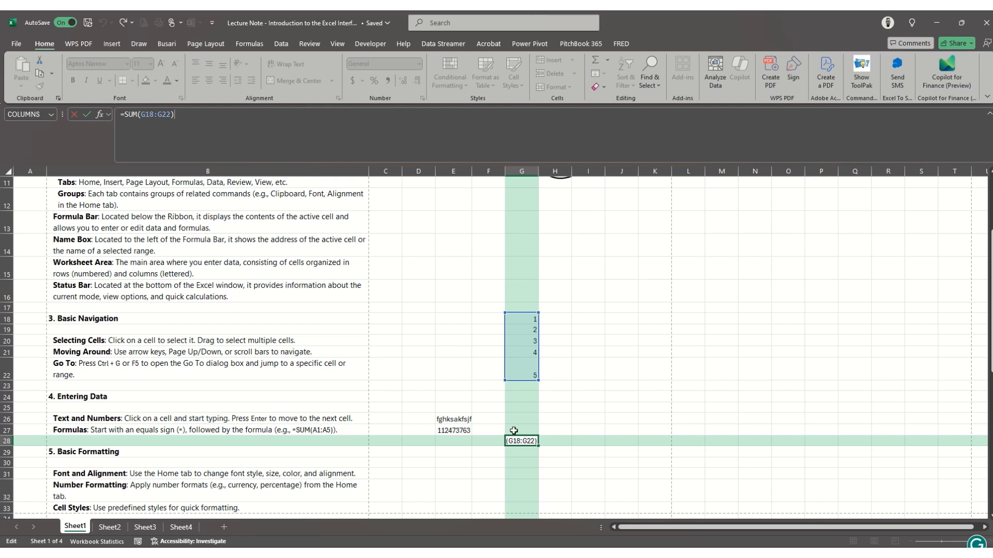
{"action": "key", "text": "ctrl+Return"}
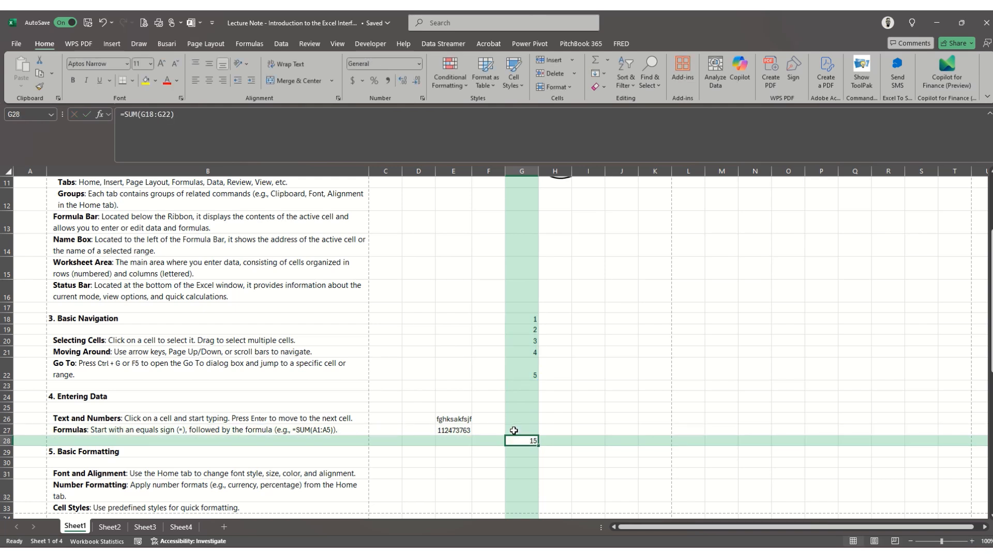
Look through the Basic Formatting and Basic Functions sections of the notes, ending at the Font and Alignment row
{"action": "key", "text": "Return"}
{"action": "key", "text": "Return"}
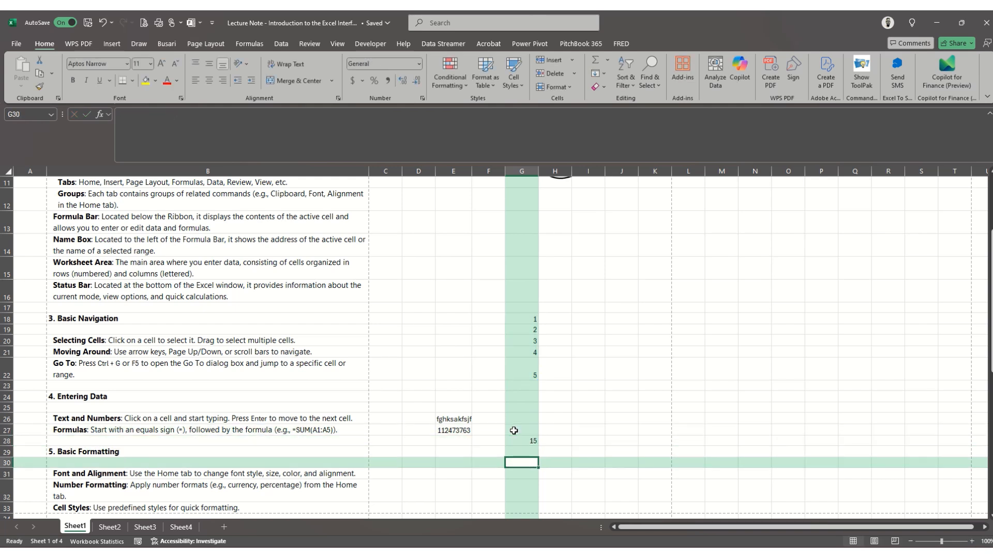
{"action": "key", "text": "Return"}
{"action": "key", "text": "Return"}
{"action": "key", "text": "Return"}
{"action": "key", "text": "Return"}
{"action": "key", "text": "Return"}
{"action": "key", "text": "Return"}
{"action": "key", "text": "Return"}
{"action": "key", "text": "Return"}
{"action": "key", "text": "Return"}
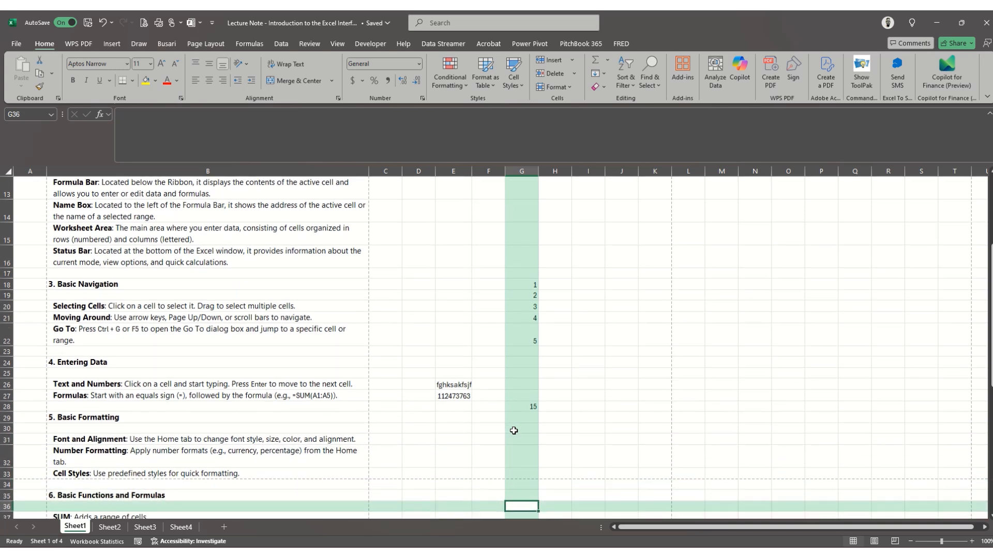
{"action": "key", "text": "Up"}
{"action": "key", "text": "Up"}
{"action": "key", "text": "Up"}
{"action": "key", "text": "Up"}
{"action": "key", "text": "Up"}
{"action": "key", "text": "Up"}
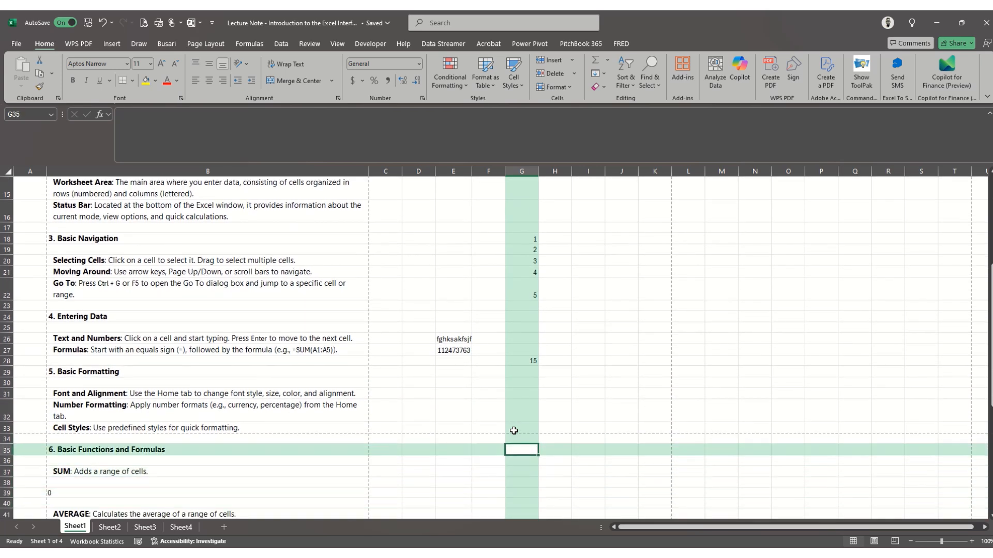
{"action": "key", "text": "Up"}
{"action": "key", "text": "Up"}
{"action": "key", "text": "Left"}
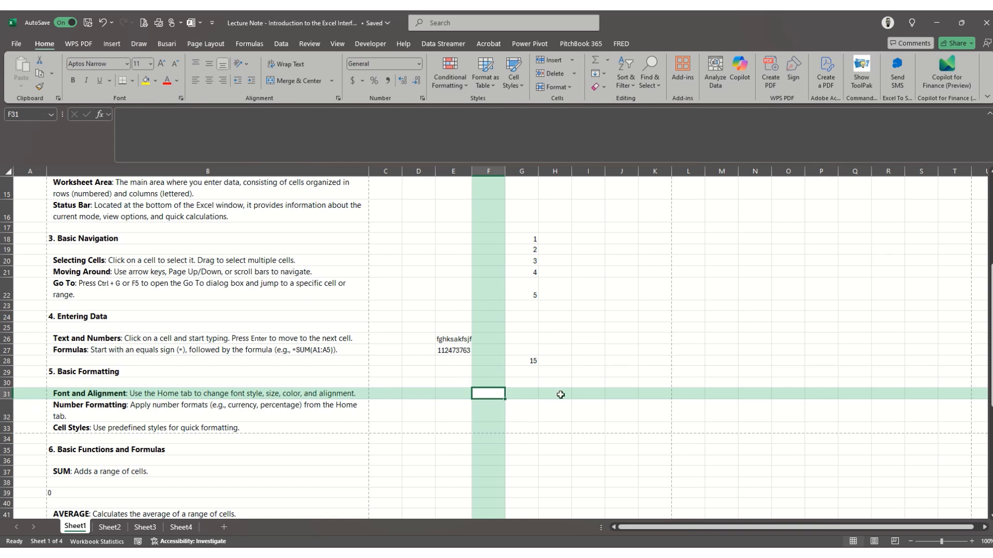
Make the SUM result in cell G28 bold and set its font colour to the standard dark red
{"action": "left_click", "coordinate": [535, 361]}
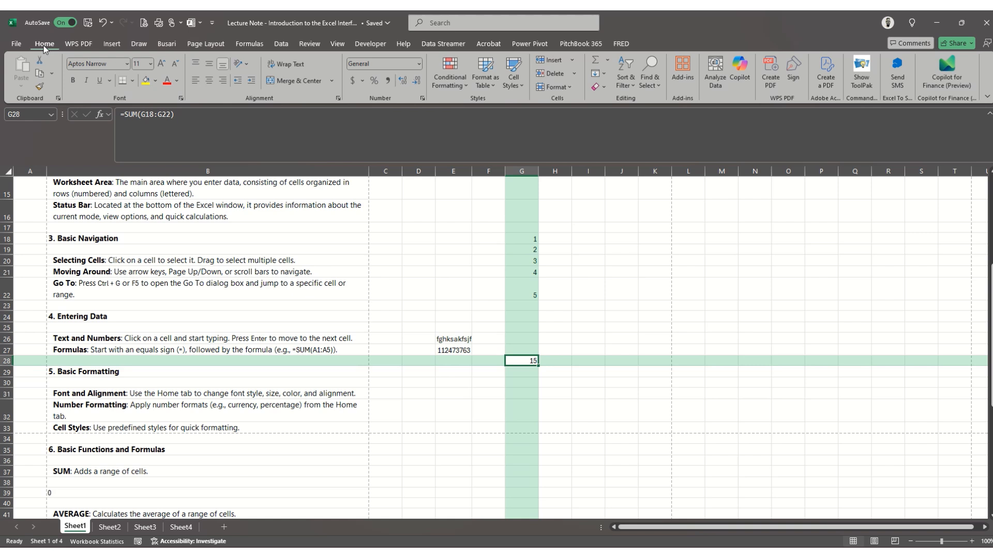
{"action": "left_click", "coordinate": [72, 83]}
{"action": "left_click", "coordinate": [167, 81]}
{"action": "left_click", "coordinate": [178, 82]}
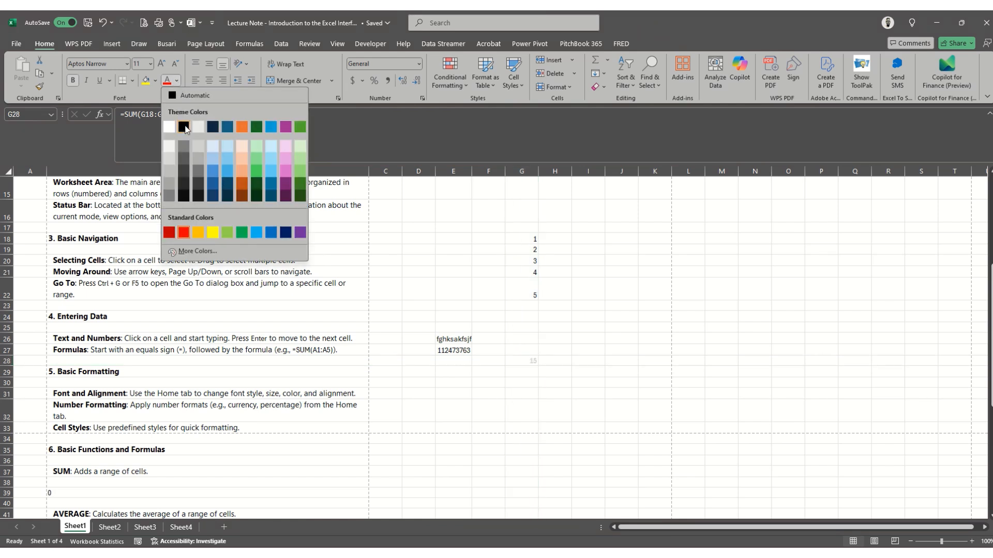
{"action": "left_click", "coordinate": [300, 196]}
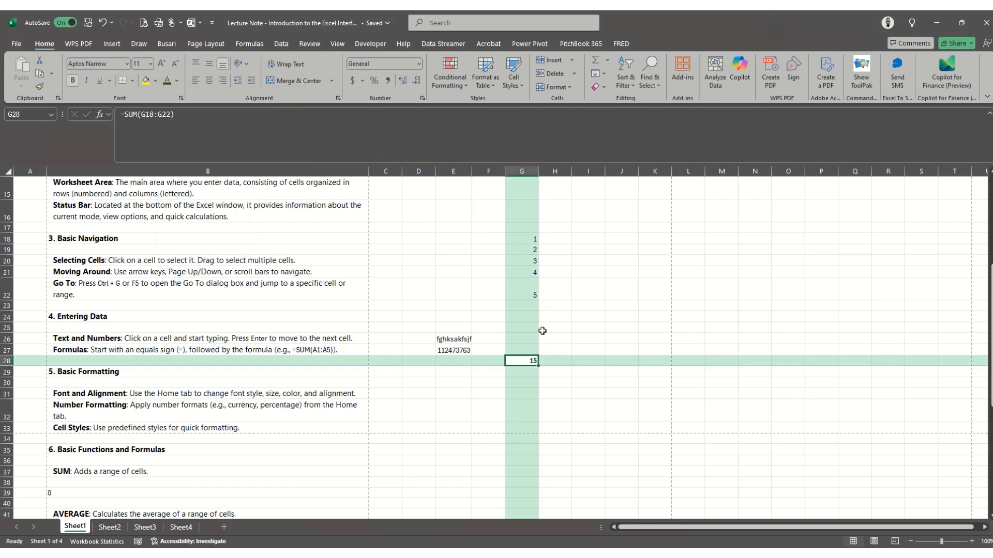
{"action": "left_click", "coordinate": [178, 80]}
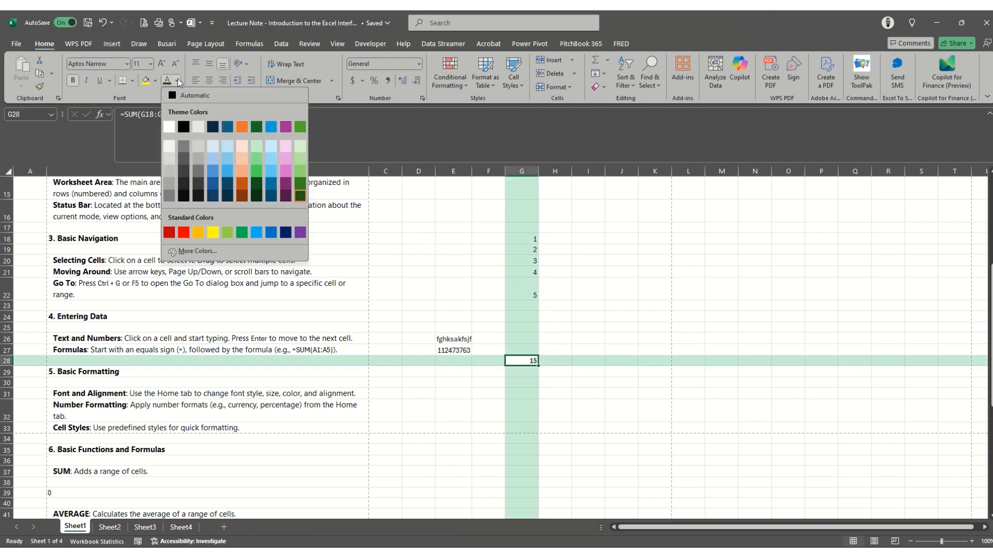
{"action": "left_click", "coordinate": [170, 234]}
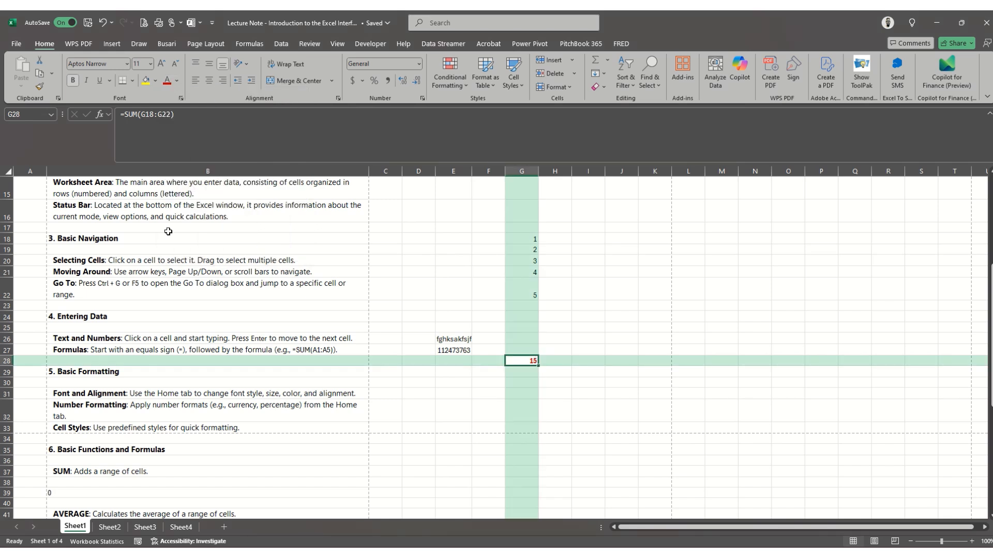
Apply a yellow fill to cell G28 and reselect the cell after viewing the highlight
{"action": "left_click", "coordinate": [144, 84]}
{"action": "key", "text": "Down"}
{"action": "key", "text": "Down"}
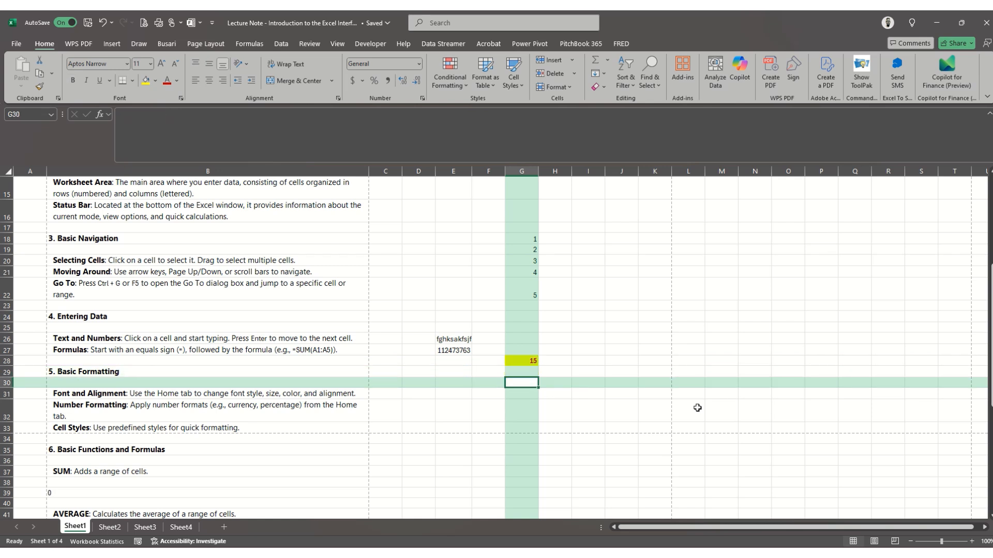
{"action": "key", "text": "Up"}
{"action": "key", "text": "Up"}
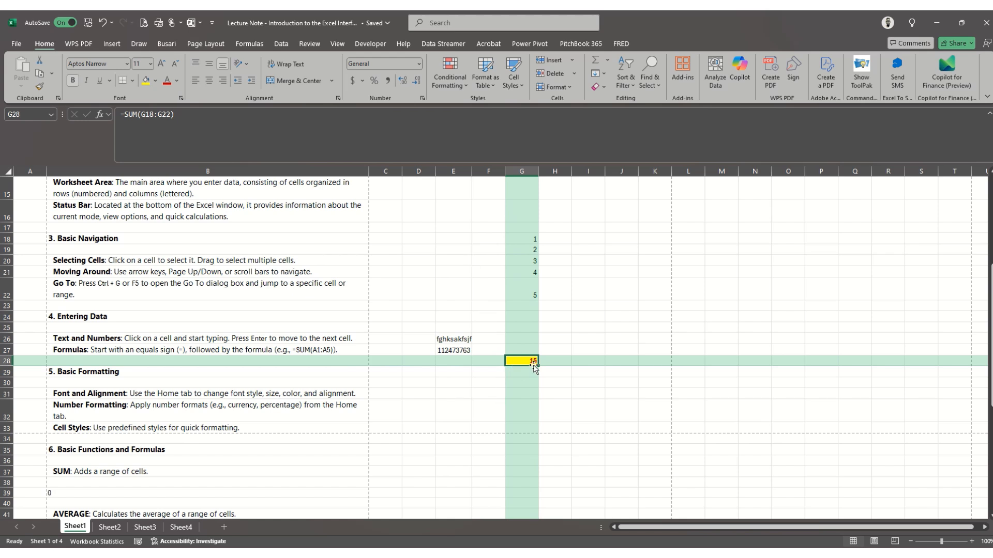
Centre the SUM result in cell G28 horizontally and increase the height of row 28
{"action": "left_click", "coordinate": [195, 81]}
{"action": "left_click", "coordinate": [209, 82]}
{"action": "left_click_drag", "start_coordinate": [10, 365], "coordinate": [10, 388]}
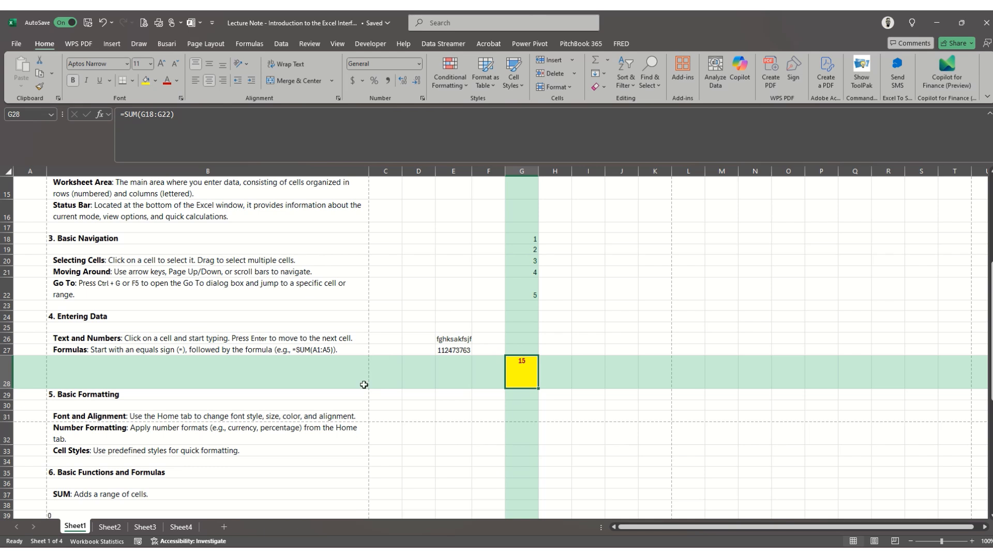
Try the other vertical and horizontal alignments on cell G28, finishing with the value middle-aligned and centred
{"action": "left_click", "coordinate": [210, 64]}
{"action": "left_click", "coordinate": [222, 65]}
{"action": "left_click", "coordinate": [221, 83]}
{"action": "left_click", "coordinate": [196, 81]}
{"action": "left_click", "coordinate": [213, 81]}
{"action": "left_click", "coordinate": [209, 65]}
Enlarge the font of cell G28 step by step to 24, and set its size to 30
{"action": "left_click", "coordinate": [163, 67]}
{"action": "left_click", "coordinate": [163, 67]}
{"action": "left_click", "coordinate": [163, 67]}
{"action": "left_click", "coordinate": [162, 68]}
{"action": "left_click", "coordinate": [163, 67]}
{"action": "left_click", "coordinate": [163, 67]}
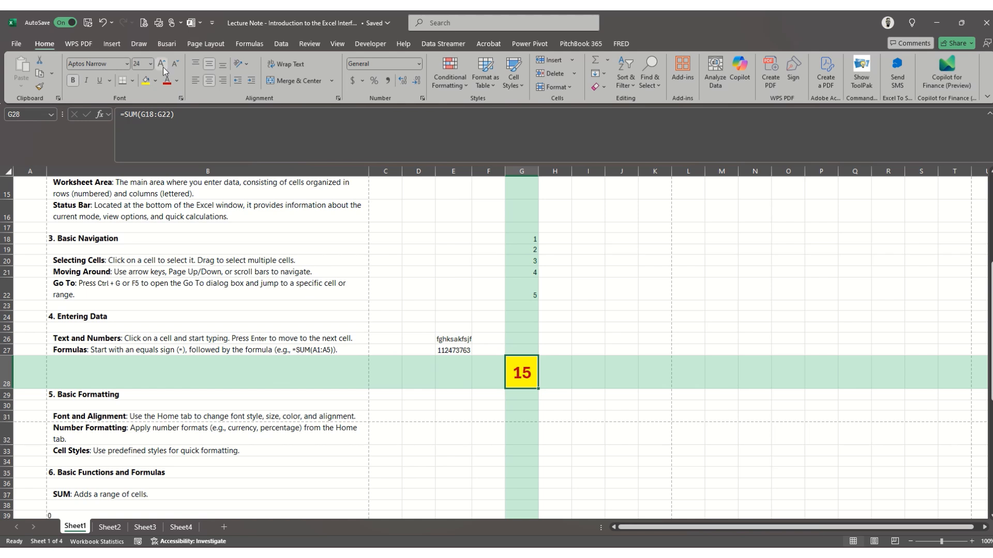
{"action": "left_click", "coordinate": [136, 65]}
{"action": "type", "text": "30"}
{"action": "key", "text": "Return"}
Make the value in cell G28 italic and underlined, and change its font to Times New Roman
{"action": "left_click", "coordinate": [86, 83]}
{"action": "left_click", "coordinate": [104, 85]}
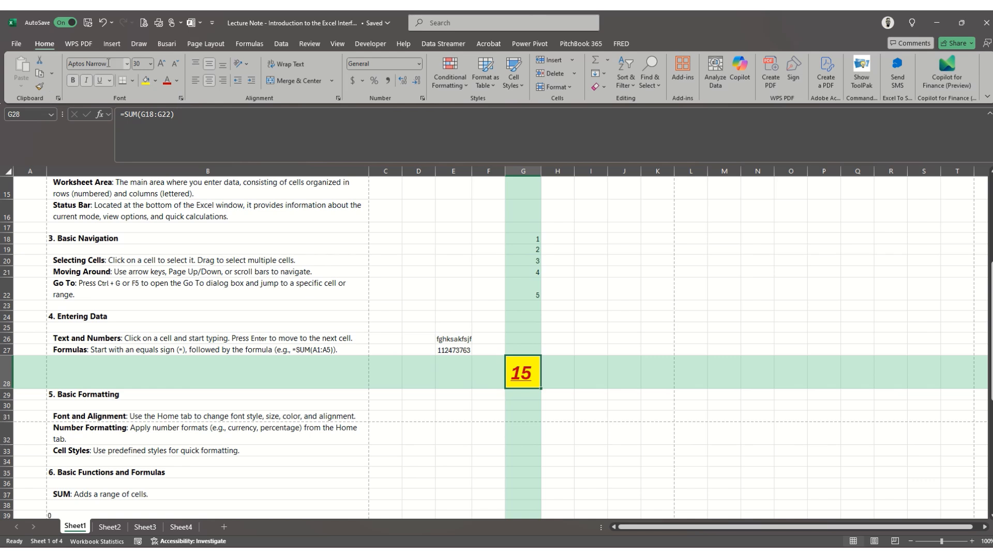
{"action": "left_click", "coordinate": [106, 63]}
{"action": "type", "text": "Times New Roman"}
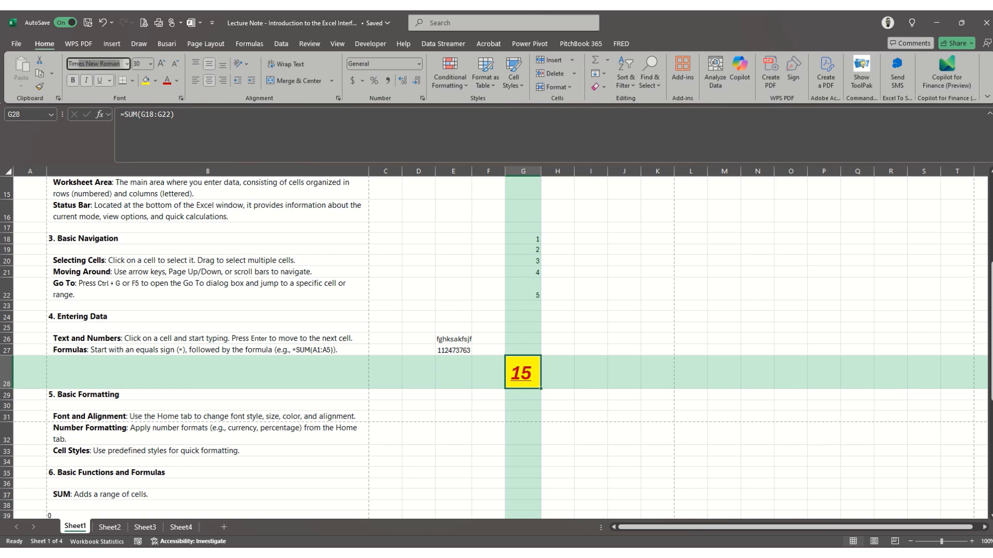
{"action": "key", "text": "Return"}
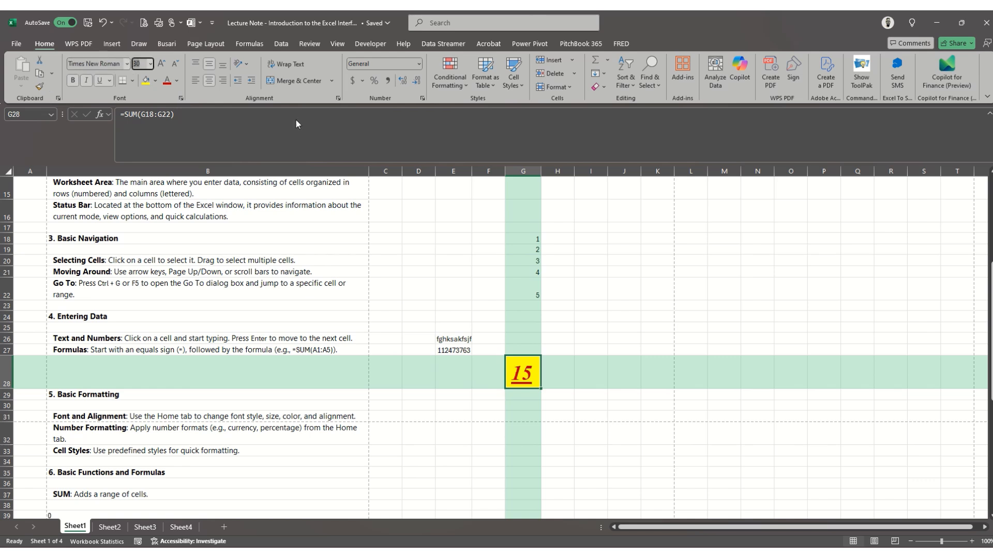
{"action": "left_click", "coordinate": [577, 377]}
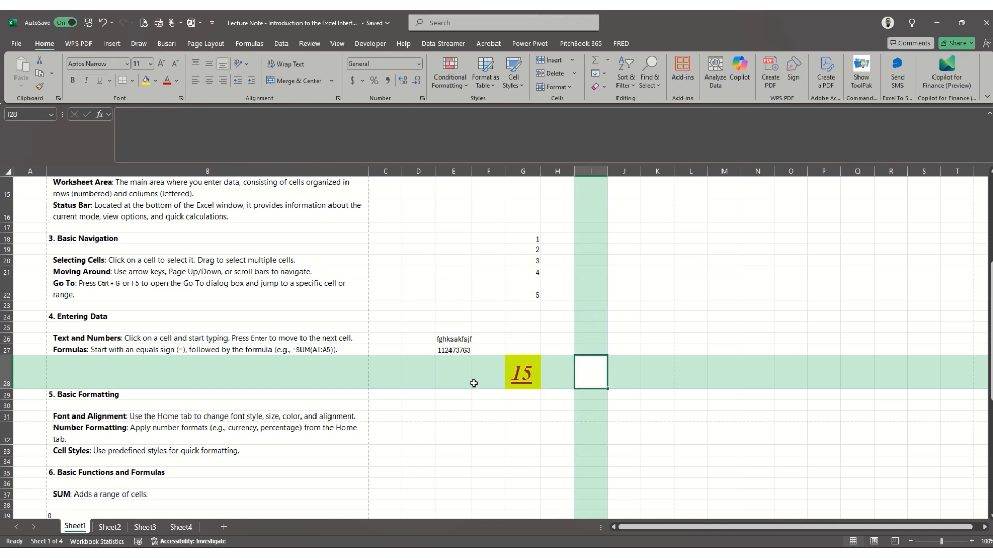
Look through the Basic Formatting and Basic Functions and Formulas notes in column B, ending at the Number Formatting row
{"action": "left_click", "coordinate": [364, 411]}
{"action": "key", "text": "Down"}
{"action": "key", "text": "Down"}
{"action": "key", "text": "Down"}
{"action": "key", "text": "Down"}
{"action": "key", "text": "Down"}
{"action": "key", "text": "Down"}
{"action": "key", "text": "Down"}
{"action": "key", "text": "Down"}
{"action": "key", "text": "Down"}
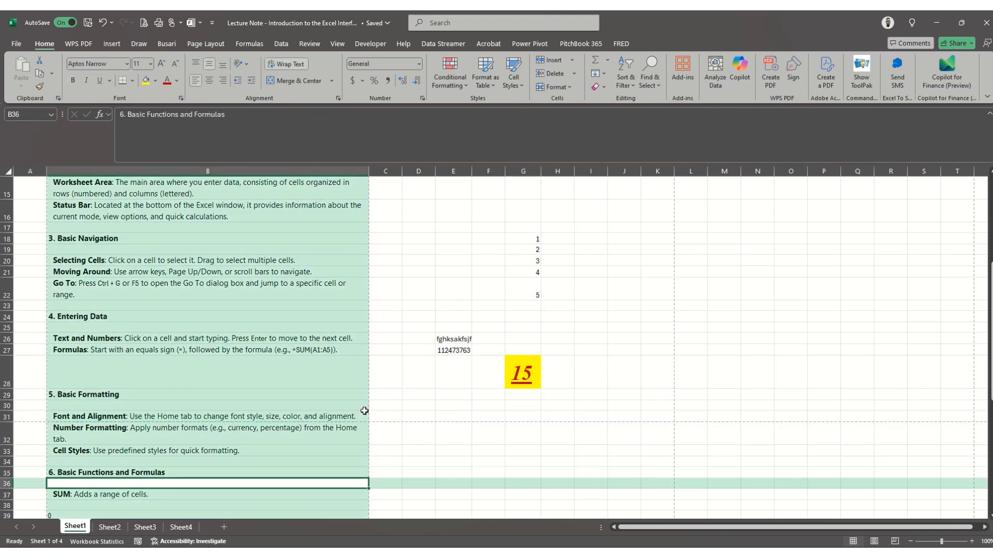
{"action": "key", "text": "Down"}
{"action": "key", "text": "Down"}
{"action": "key", "text": "Down"}
{"action": "key", "text": "Up"}
{"action": "key", "text": "Up"}
{"action": "key", "text": "Up"}
{"action": "key", "text": "Up"}
{"action": "key", "text": "Up"}
{"action": "key", "text": "Up"}
{"action": "key", "text": "Up"}
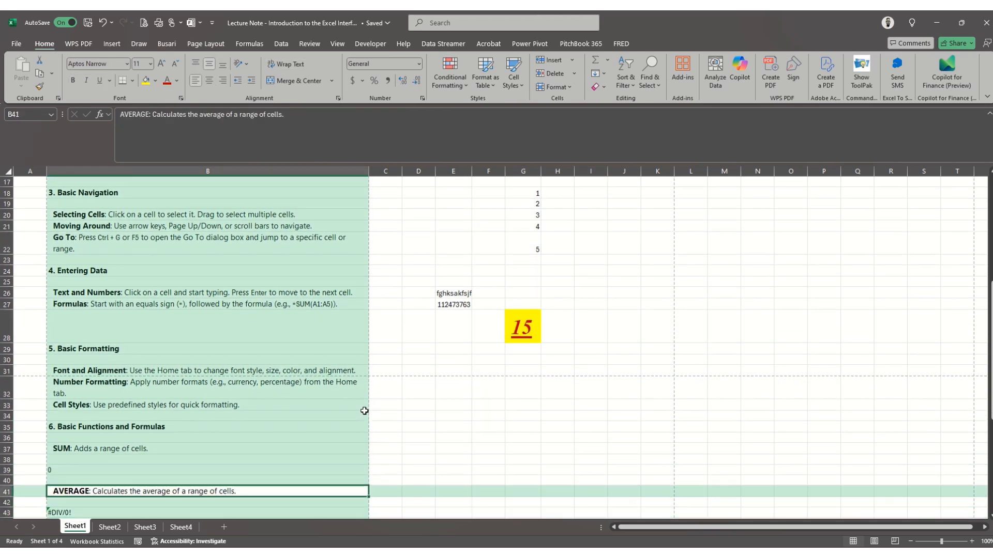
{"action": "key", "text": "Up"}
{"action": "key", "text": "Up"}
{"action": "key", "text": "Up"}
{"action": "key", "text": "Up"}
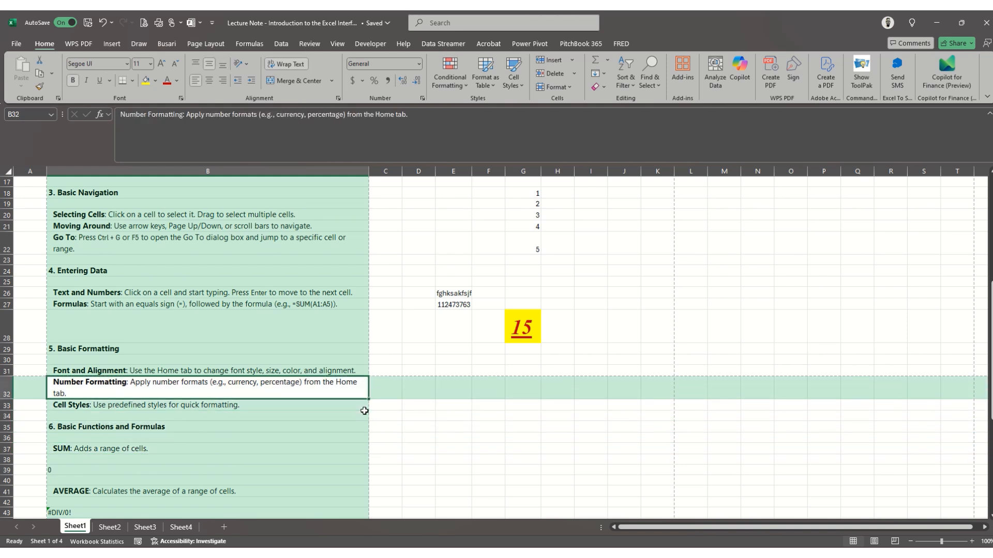
Enter 15 in cell G32 beside the Number Formatting note and apply the Currency number format
{"action": "key", "text": "Right"}
{"action": "key", "text": "Right"}
{"action": "key", "text": "Right"}
{"action": "key", "text": "Right"}
{"action": "key", "text": "Right"}
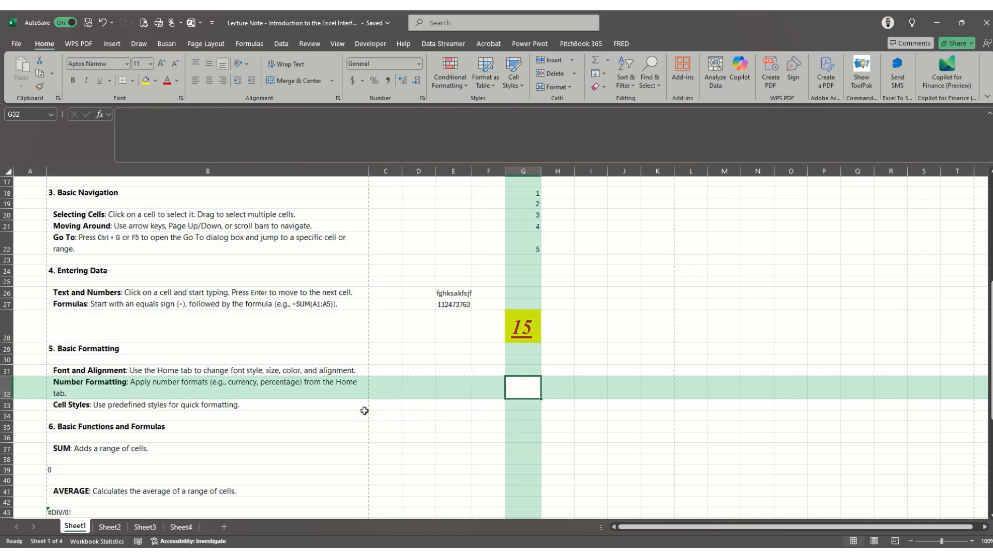
{"action": "type", "text": "15"}
{"action": "key", "text": "ctrl+Return"}
{"action": "left_click", "coordinate": [419, 62]}
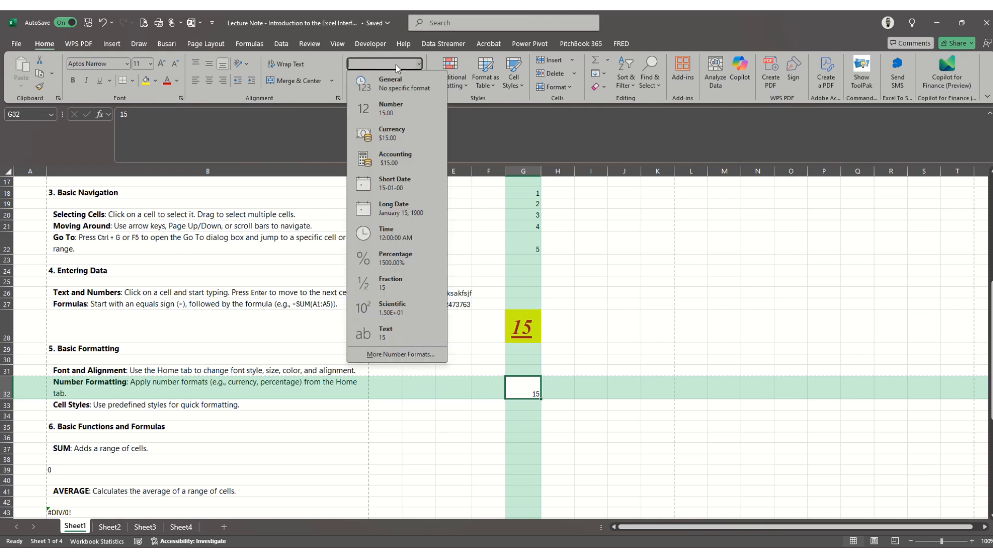
{"action": "left_click", "coordinate": [391, 138]}
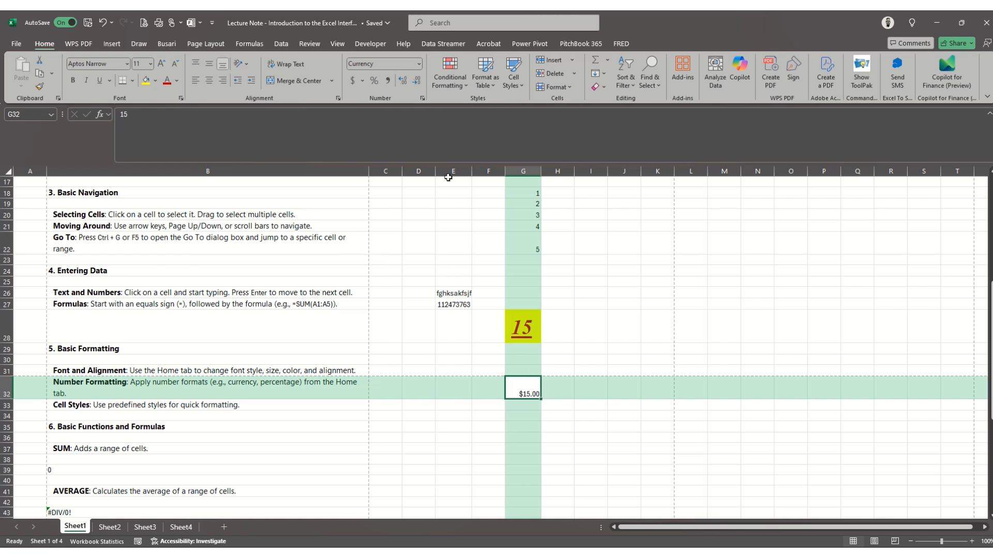
Change the currency symbol of cell G32 to the naira sign listed as Hausa, using the Format Cells settings
{"action": "left_click", "coordinate": [422, 98]}
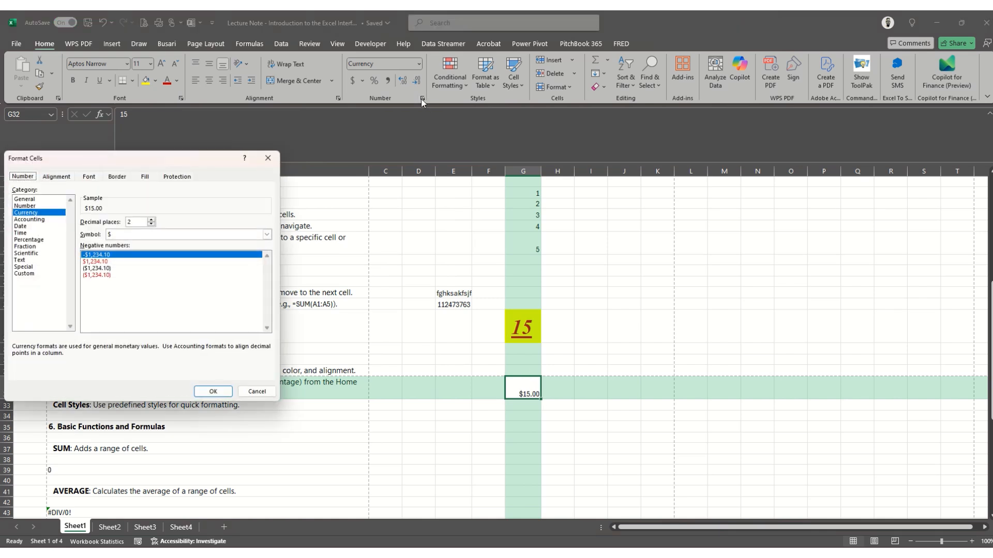
{"action": "left_click", "coordinate": [155, 237]}
{"action": "key", "text": "Down"}
{"action": "key", "text": "Down"}
{"action": "key", "text": "Down"}
{"action": "key", "text": "Down"}
{"action": "key", "text": "Down"}
{"action": "key", "text": "Down"}
{"action": "key", "text": "Down"}
{"action": "key", "text": "Down"}
{"action": "key", "text": "Down"}
{"action": "key", "text": "Down"}
{"action": "key", "text": "Down"}
{"action": "key", "text": "Down"}
{"action": "key", "text": "Down"}
{"action": "key", "text": "Down"}
{"action": "key", "text": "Down"}
{"action": "key", "text": "Down"}
{"action": "key", "text": "Down"}
{"action": "key", "text": "Down"}
{"action": "key", "text": "Down"}
{"action": "key", "text": "Down"}
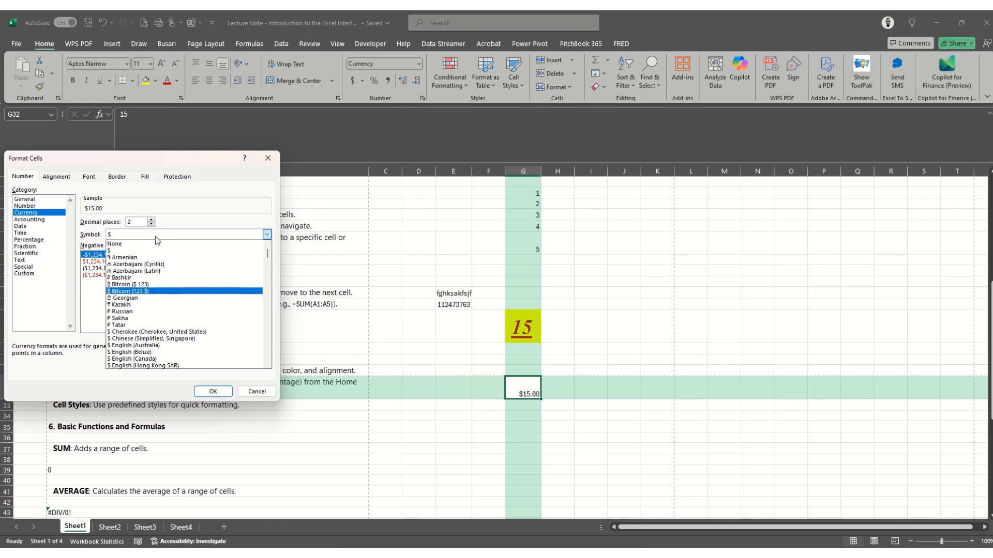
{"action": "key", "text": "Down"}
{"action": "key", "text": "Down"}
{"action": "key", "text": "Down"}
{"action": "key", "text": "Down"}
{"action": "key", "text": "Down"}
{"action": "key", "text": "Down"}
{"action": "key", "text": "Down"}
{"action": "key", "text": "Down"}
{"action": "key", "text": "Down"}
{"action": "key", "text": "Down"}
{"action": "key", "text": "Down"}
{"action": "key", "text": "Down"}
{"action": "key", "text": "Down"}
{"action": "key", "text": "Down"}
{"action": "key", "text": "Down"}
{"action": "key", "text": "Down"}
{"action": "key", "text": "Down"}
{"action": "key", "text": "Down"}
{"action": "key", "text": "Down"}
{"action": "key", "text": "Down"}
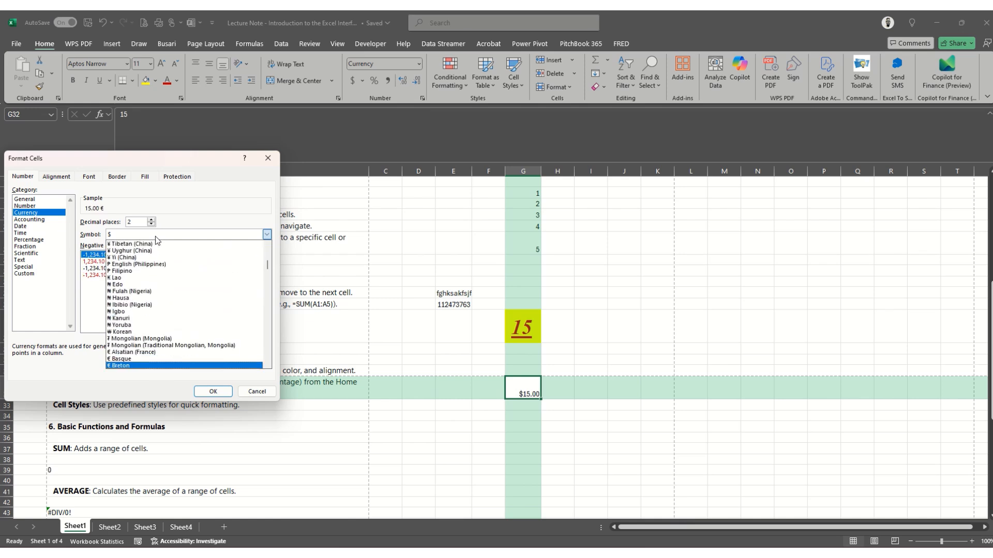
{"action": "key", "text": "Up"}
{"action": "key", "text": "Up"}
{"action": "key", "text": "Down"}
{"action": "key", "text": "Down"}
{"action": "key", "text": "Down"}
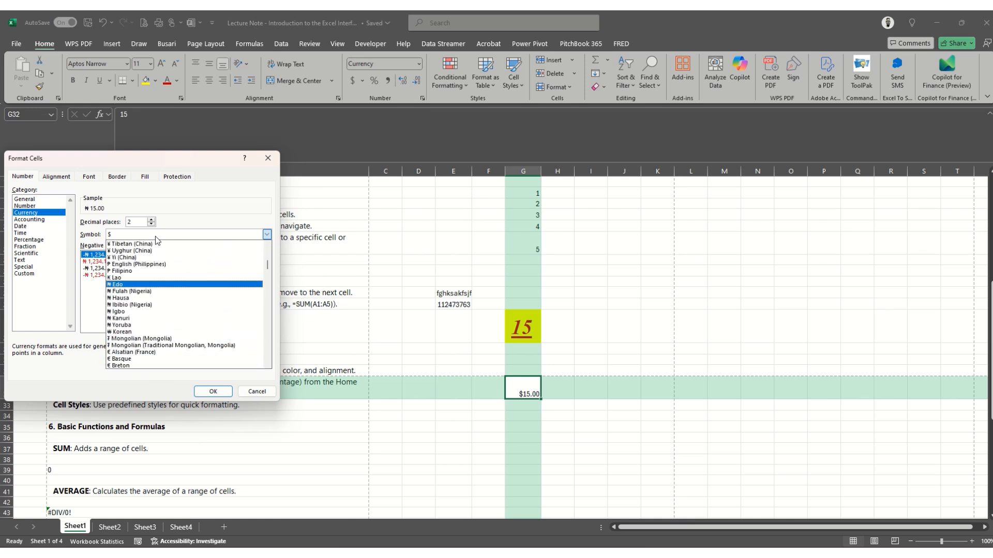
{"action": "key", "text": "Down"}
{"action": "key", "text": "Down"}
{"action": "key", "text": "Down"}
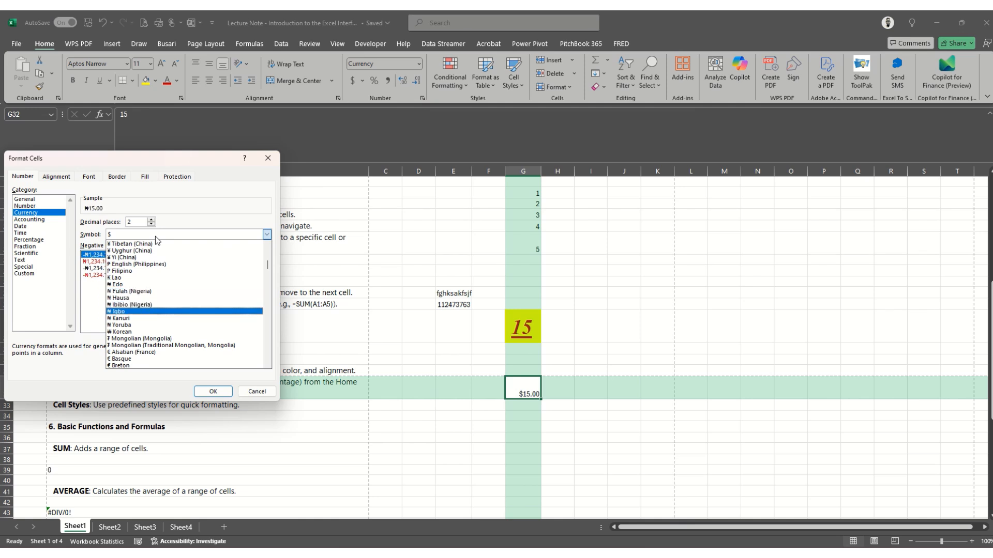
{"action": "key", "text": "Down"}
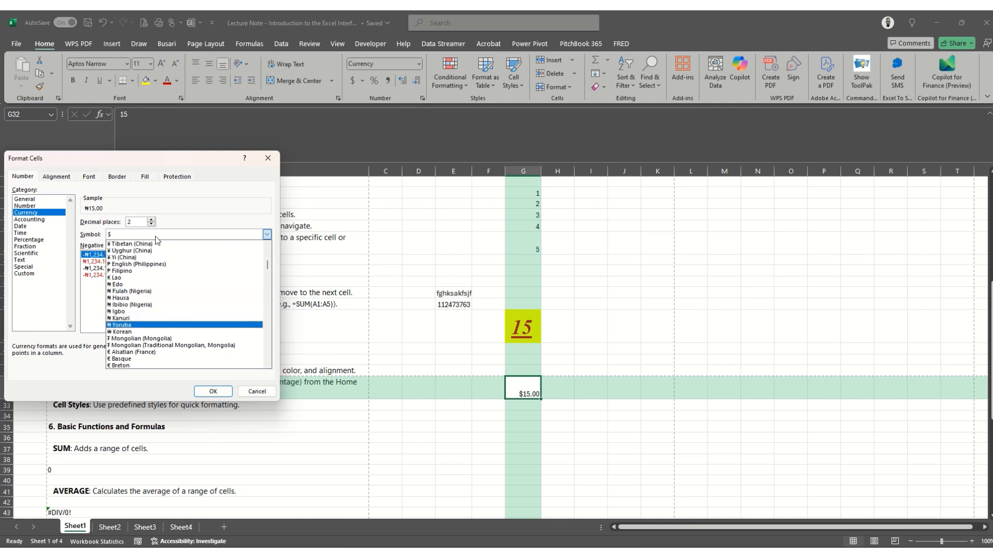
{"action": "key", "text": "Up"}
{"action": "key", "text": "Up"}
{"action": "key", "text": "Up"}
{"action": "key", "text": "Up"}
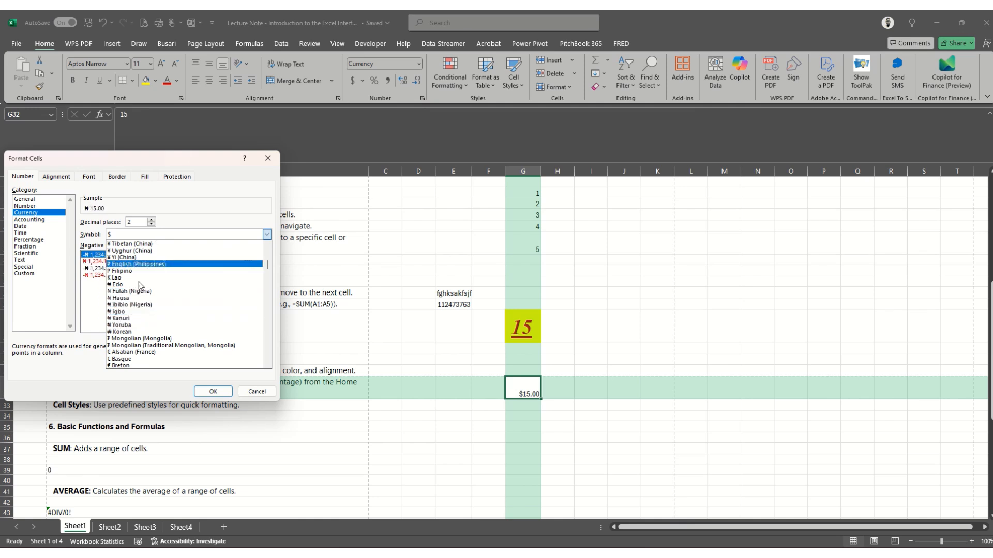
{"action": "left_click", "coordinate": [158, 299]}
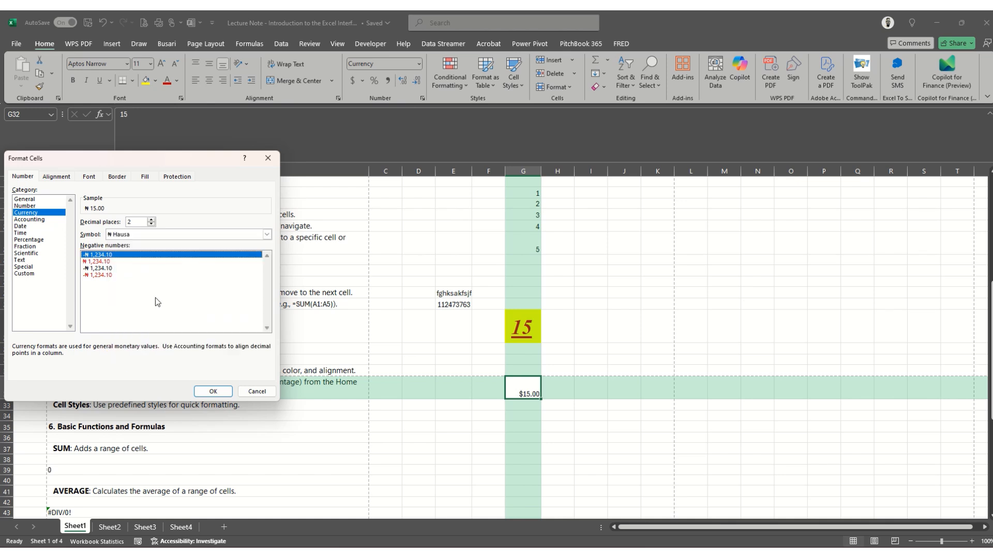
{"action": "left_click", "coordinate": [212, 392]}
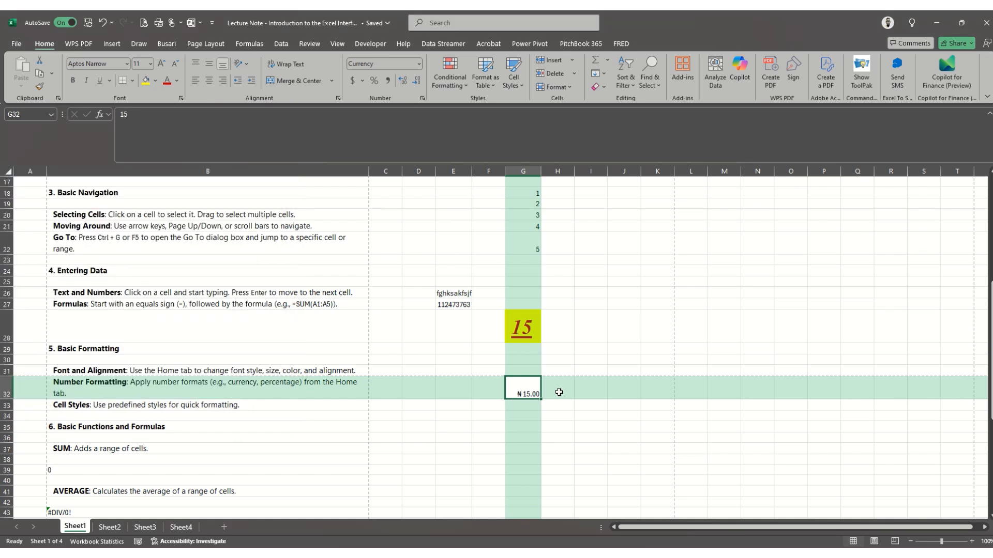
{"action": "key", "text": "Return"}
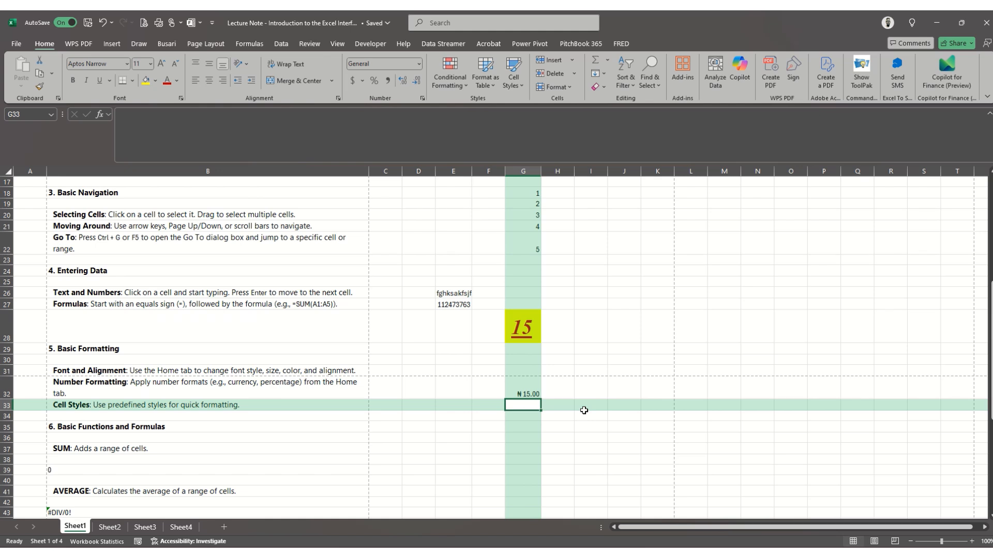
{"action": "key", "text": "Up"}
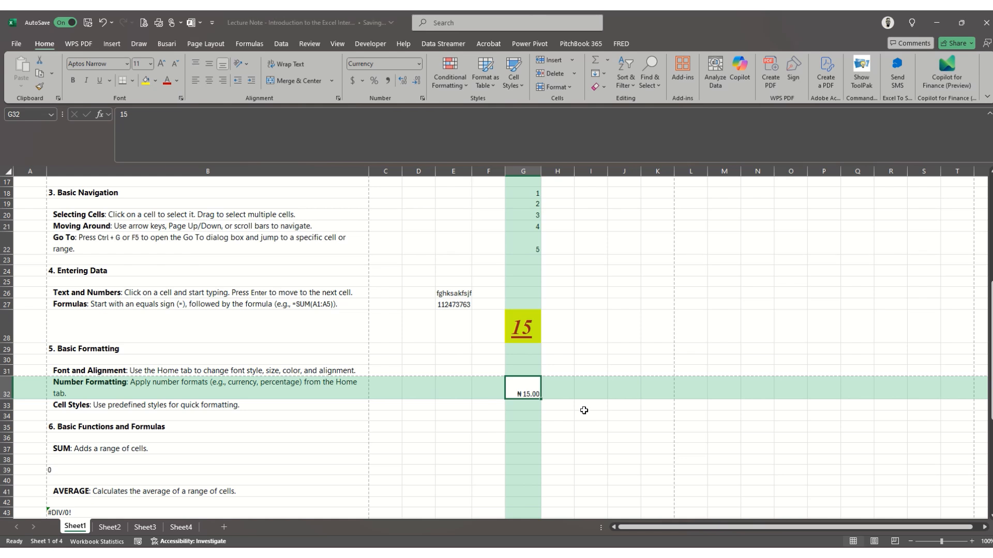
{"action": "key", "text": "Down"}
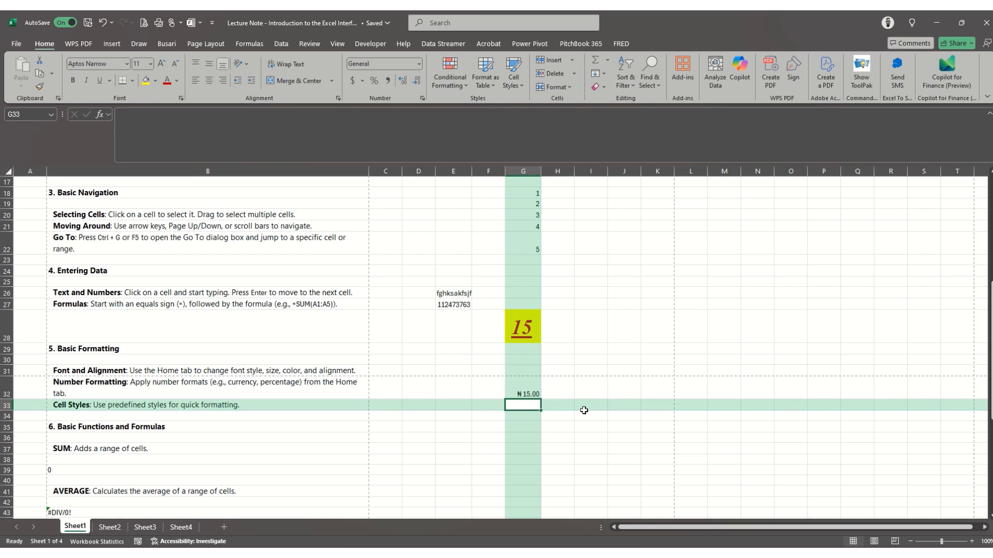
{"action": "key", "text": "Up"}
{"action": "key", "text": "Down"}
{"action": "key", "text": "Up"}
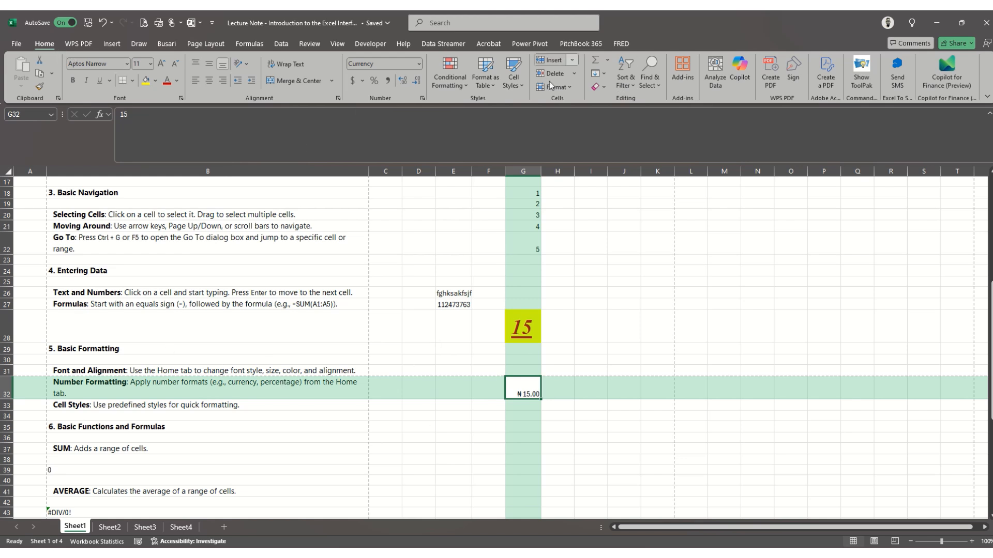
Apply the Heading 1 cell style to cell G32, and replace it with the Check Cell style
{"action": "left_click", "coordinate": [519, 85]}
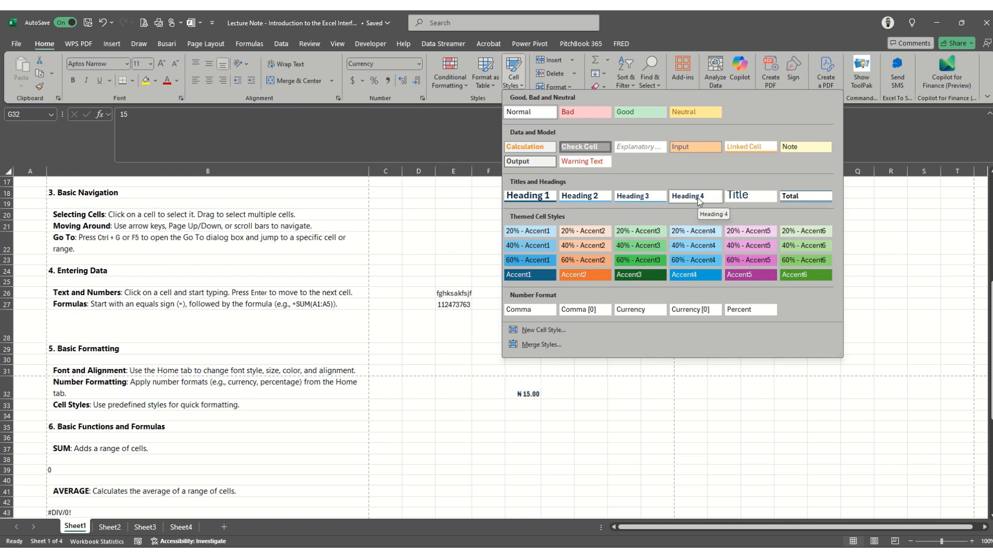
{"action": "left_click", "coordinate": [533, 197]}
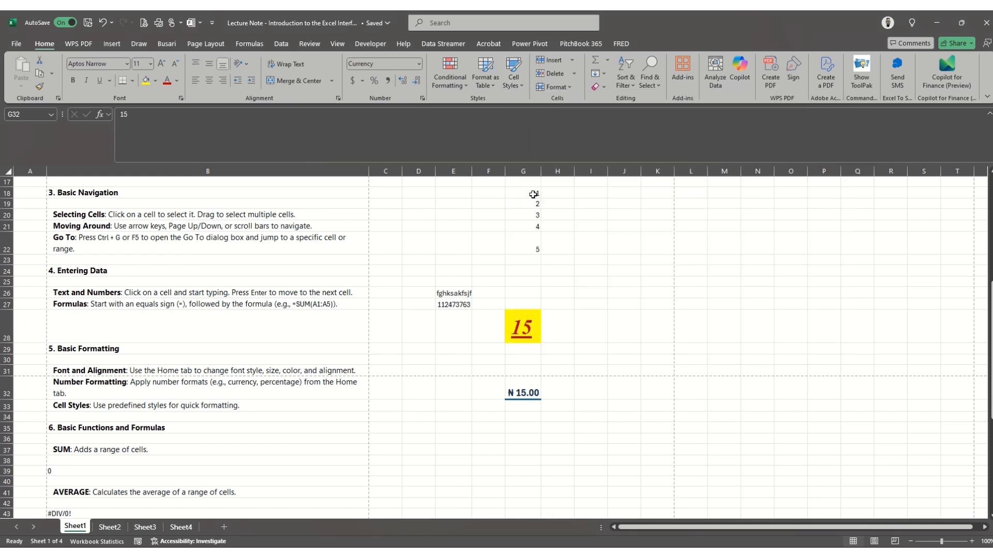
{"action": "left_click", "coordinate": [514, 80]}
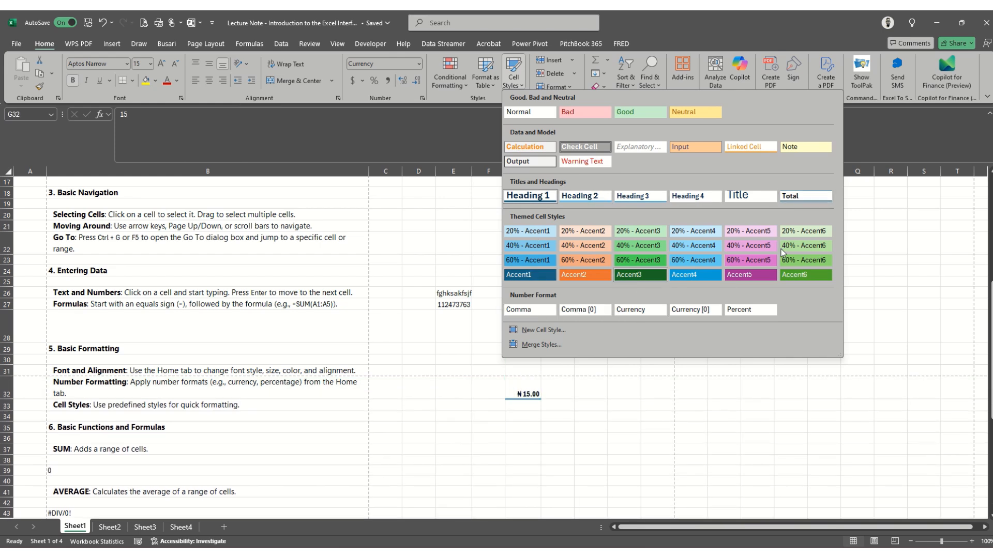
{"action": "left_click", "coordinate": [581, 147]}
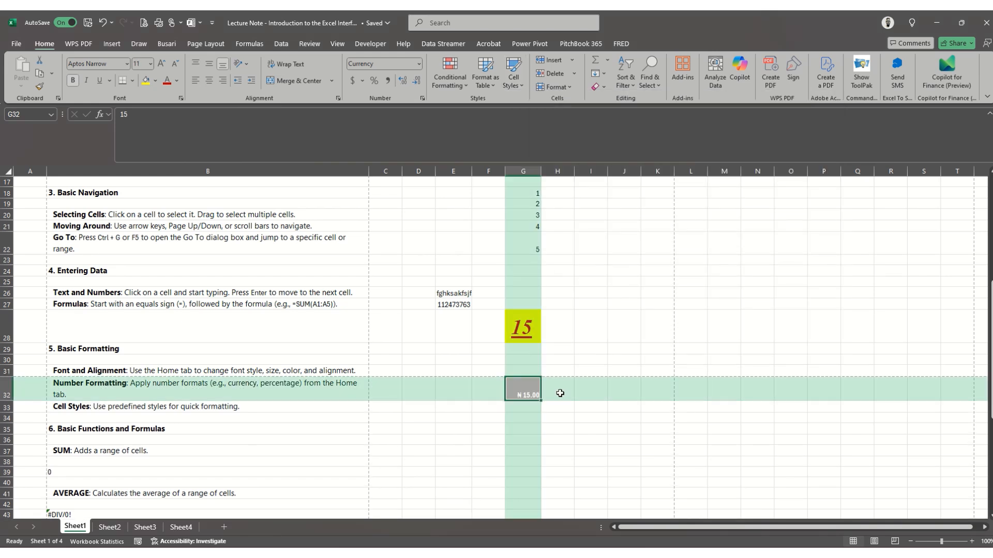
Look at the Basic Functions and Formulas heading in the notes and go to the SUM description in cell B37
{"action": "key", "text": "Down"}
{"action": "key", "text": "Down"}
{"action": "key", "text": "Down"}
{"action": "key", "text": "Down"}
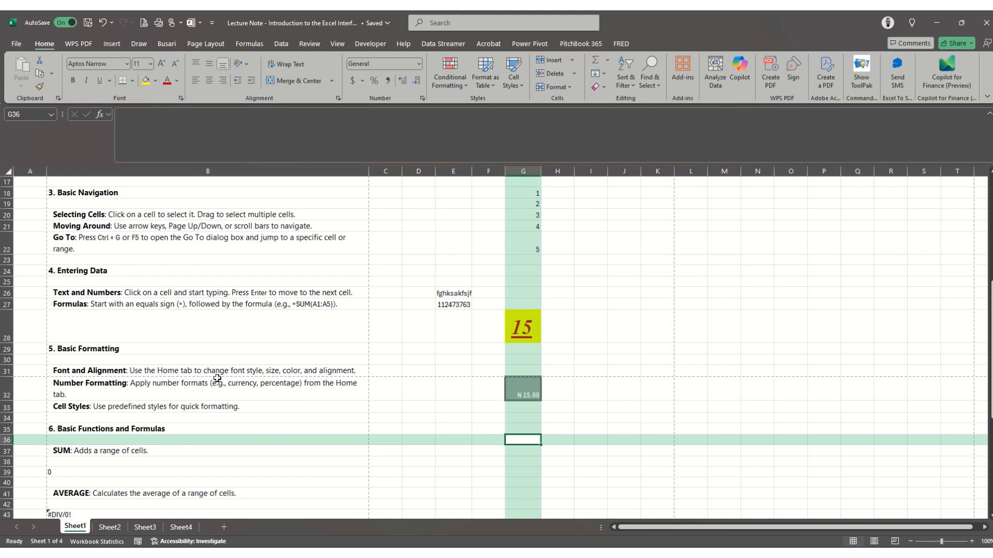
{"action": "left_click", "coordinate": [206, 427]}
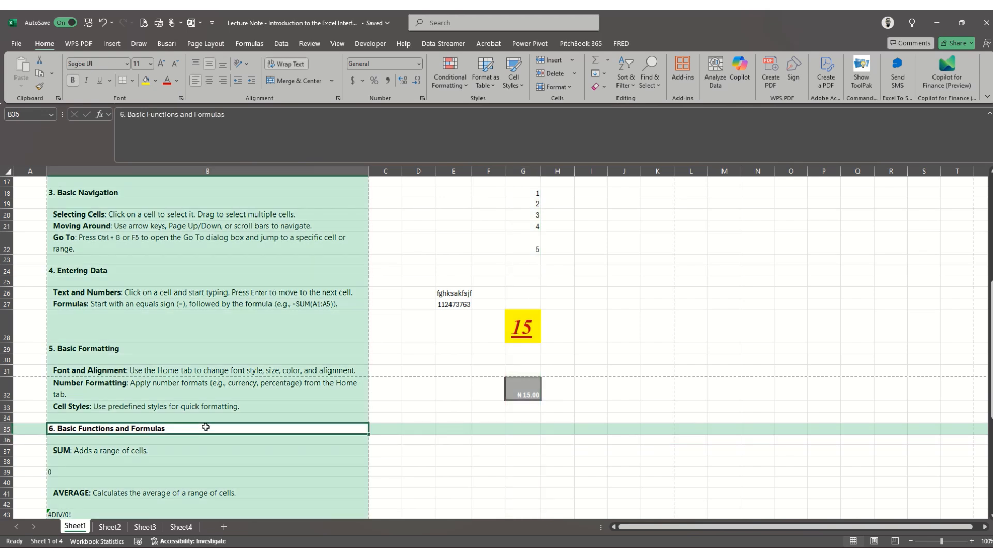
{"action": "key", "text": "Down"}
{"action": "key", "text": "Down"}
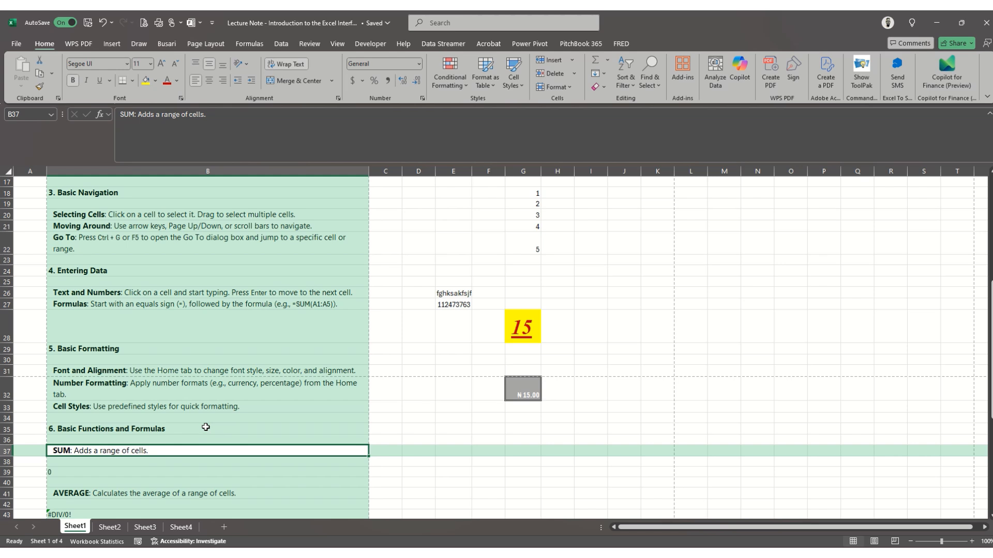
Look over the sample numbers in G18:G22 and the SUM formula in cell G28
{"action": "key", "text": "Right"}
{"action": "key", "text": "Right"}
{"action": "key", "text": "Right"}
{"action": "key", "text": "Right"}
{"action": "key", "text": "Right"}
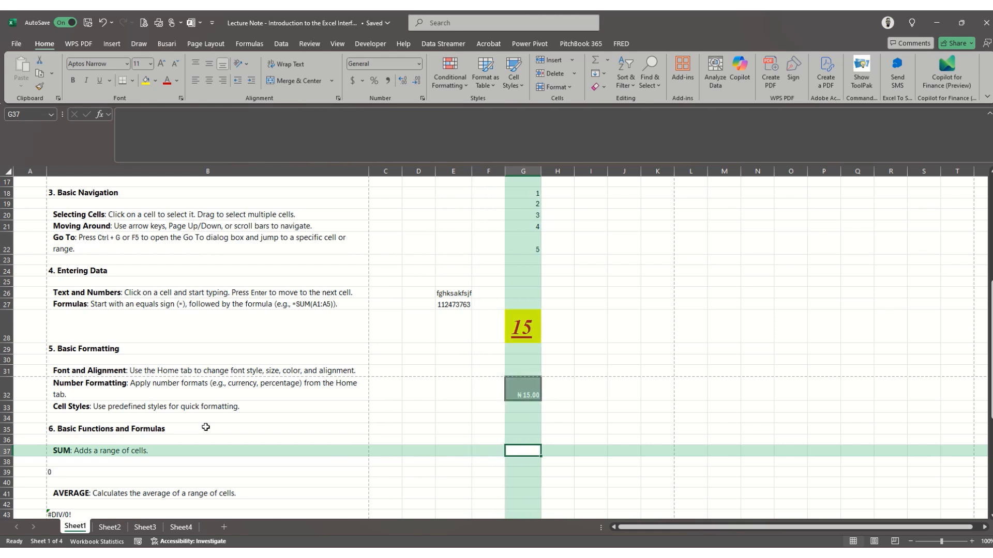
{"action": "key", "text": "Right"}
{"action": "key", "text": "Up"}
{"action": "key", "text": "Up"}
{"action": "key", "text": "Up"}
{"action": "key", "text": "Up"}
{"action": "key", "text": "Up"}
{"action": "key", "text": "Up"}
{"action": "key", "text": "Up"}
{"action": "key", "text": "Up"}
{"action": "key", "text": "Up"}
{"action": "key", "text": "Up"}
{"action": "key", "text": "Up"}
{"action": "key", "text": "Up"}
{"action": "key", "text": "Up"}
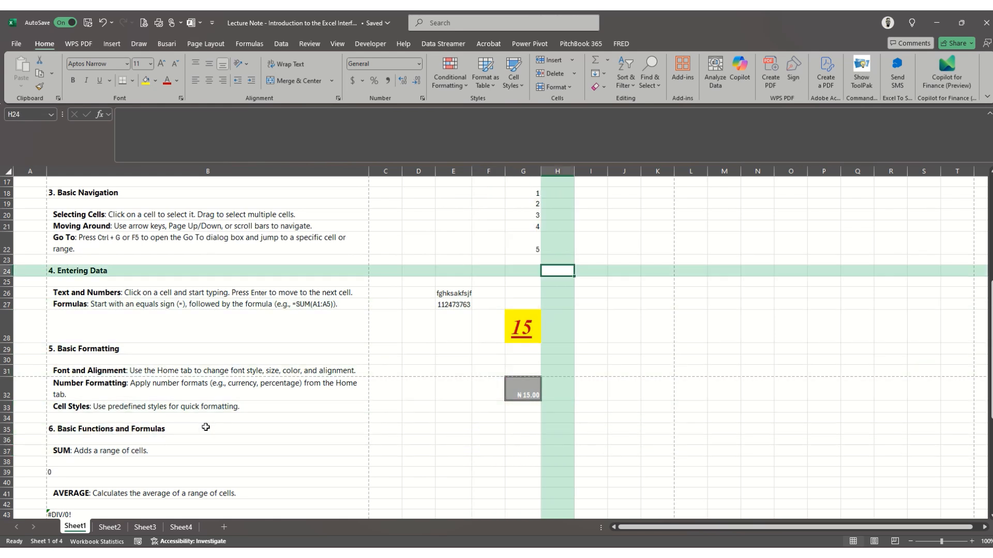
{"action": "key", "text": "Up"}
{"action": "key", "text": "Up"}
{"action": "key", "text": "Up"}
{"action": "key", "text": "Up"}
{"action": "key", "text": "Up"}
{"action": "key", "text": "Left"}
{"action": "key", "text": "Up"}
{"action": "key", "text": "Down"}
{"action": "key", "text": "Down"}
{"action": "key", "text": "Down"}
{"action": "key", "text": "Down"}
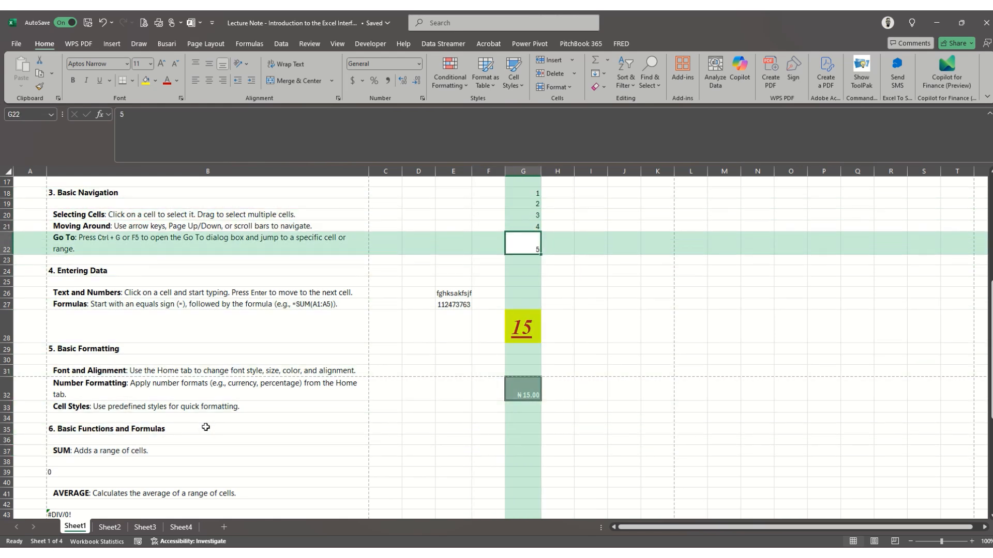
{"action": "key", "text": "Down"}
{"action": "key", "text": "Down"}
{"action": "key", "text": "Down"}
{"action": "key", "text": "Down"}
{"action": "key", "text": "Down"}
{"action": "key", "text": "Down"}
{"action": "key", "text": "Down"}
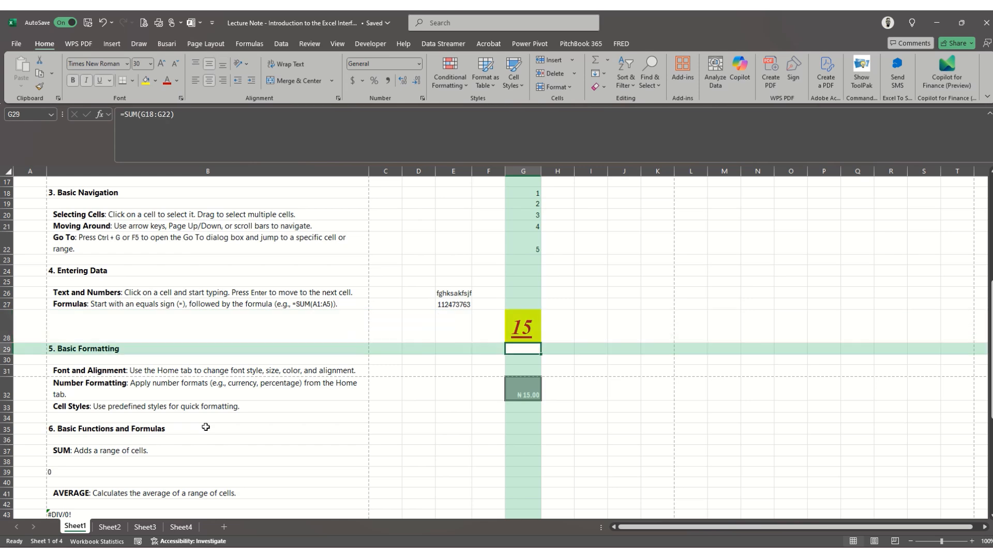
Change the start of the SUM range in cell B39 to G18, the first of the sample numbers
{"action": "key", "text": "Down"}
{"action": "key", "text": "Down"}
{"action": "key", "text": "Down"}
{"action": "key", "text": "Down"}
{"action": "key", "text": "Down"}
{"action": "key", "text": "Down"}
{"action": "key", "text": "Down"}
{"action": "key", "text": "Down"}
{"action": "key", "text": "Down"}
{"action": "key", "text": "Left"}
{"action": "key", "text": "Left"}
{"action": "key", "text": "Left"}
{"action": "key", "text": "Left"}
{"action": "key", "text": "Left"}
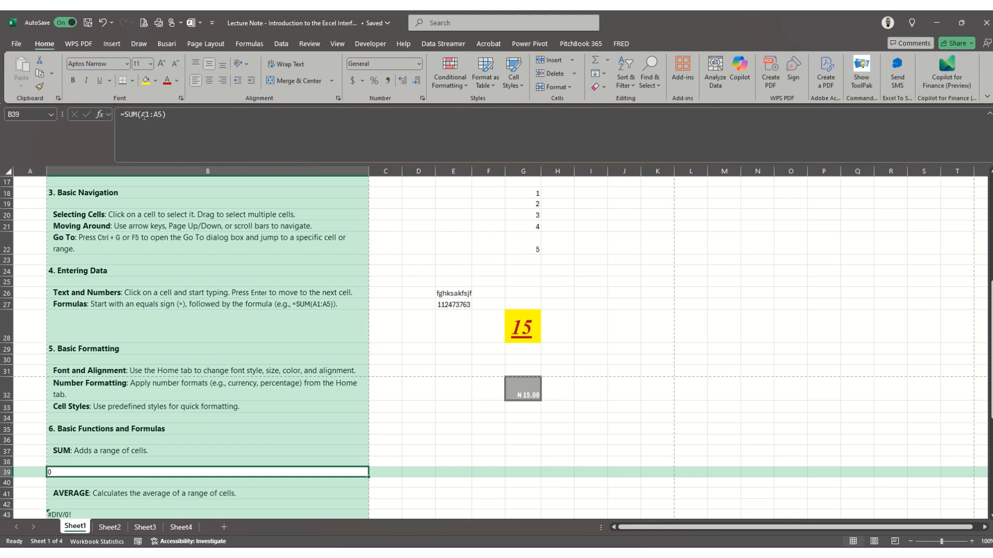
{"action": "left_click", "coordinate": [530, 193]}
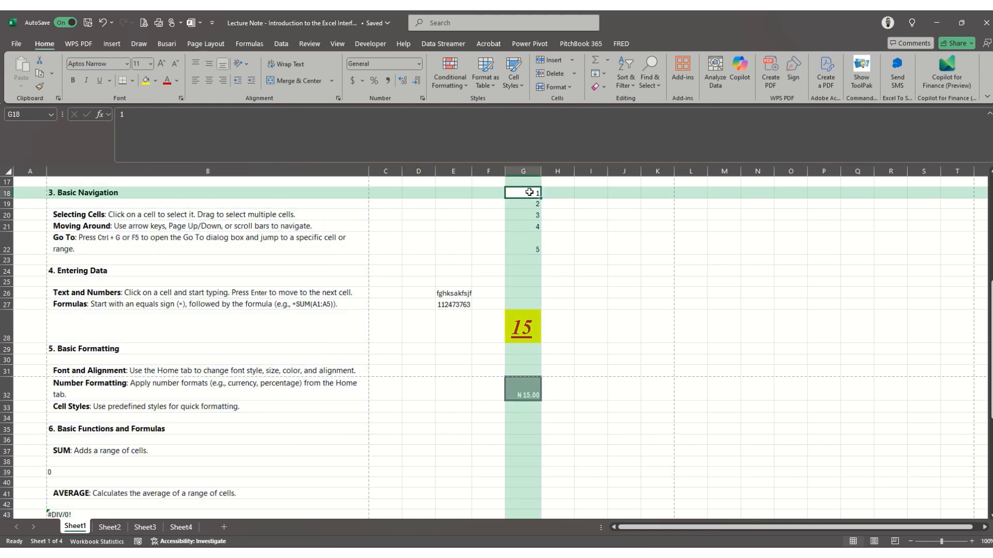
{"action": "left_click", "coordinate": [52, 472]}
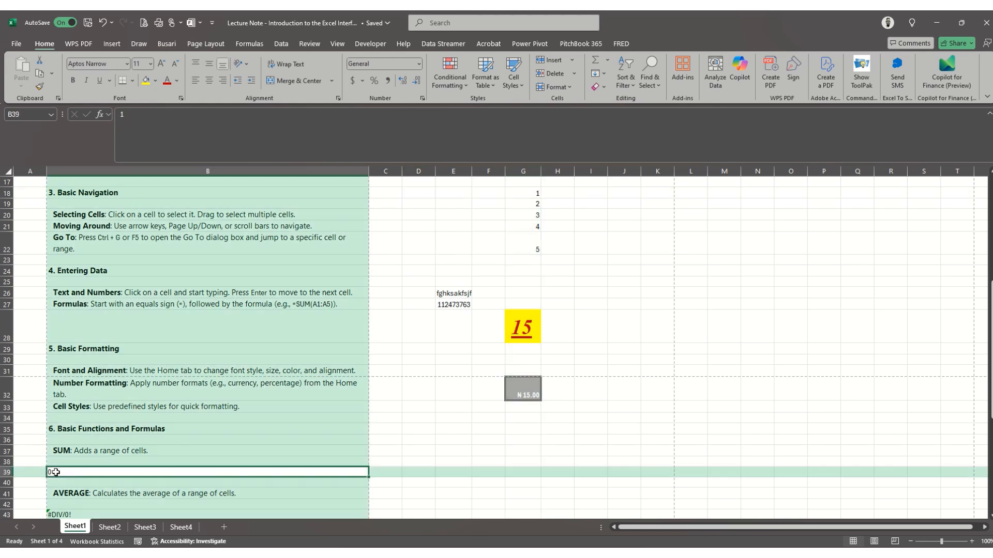
{"action": "left_click", "coordinate": [146, 115]}
{"action": "key", "text": "BackSpace"}
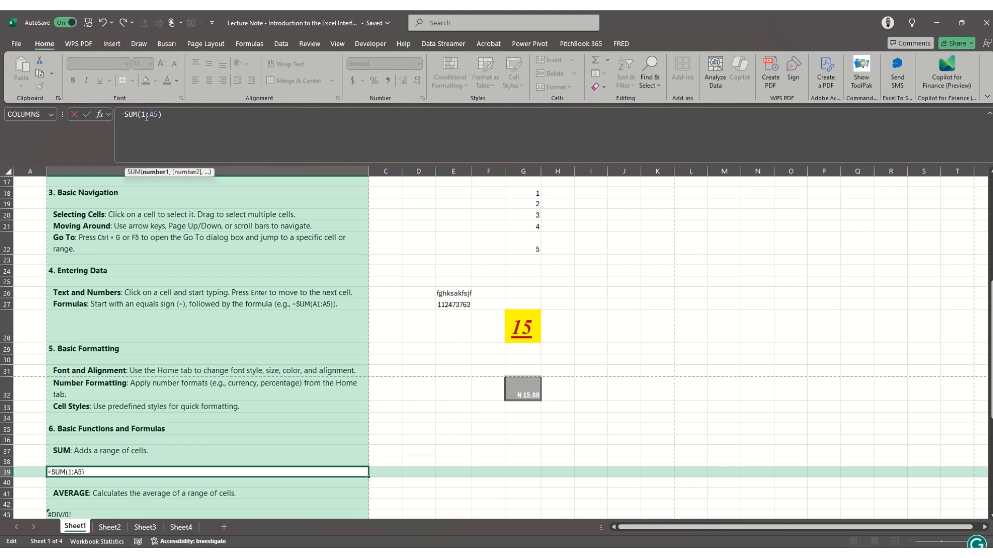
{"action": "type", "text": "8"}
{"action": "key", "text": "BackSpace"}
{"action": "type", "text": "g18"}
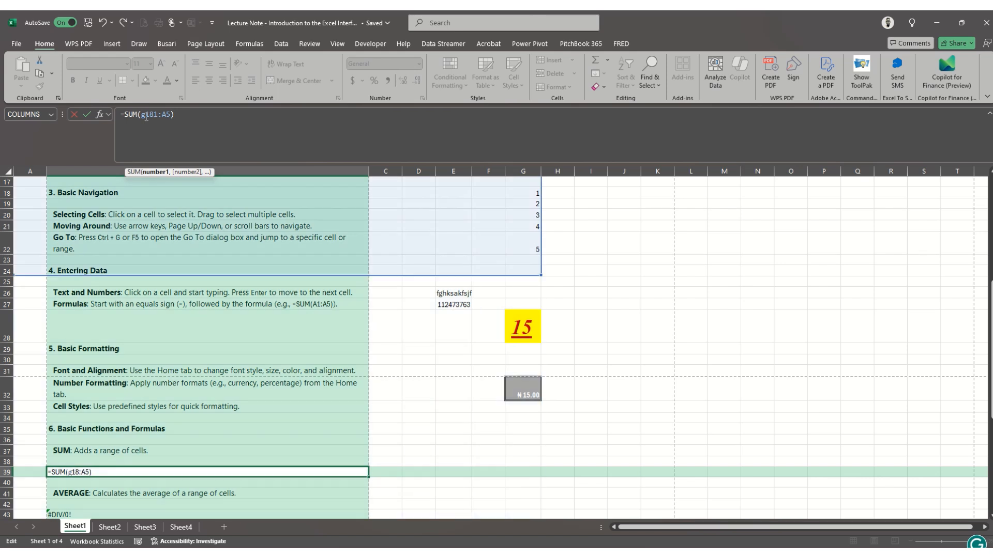
{"action": "key", "text": "Delete"}
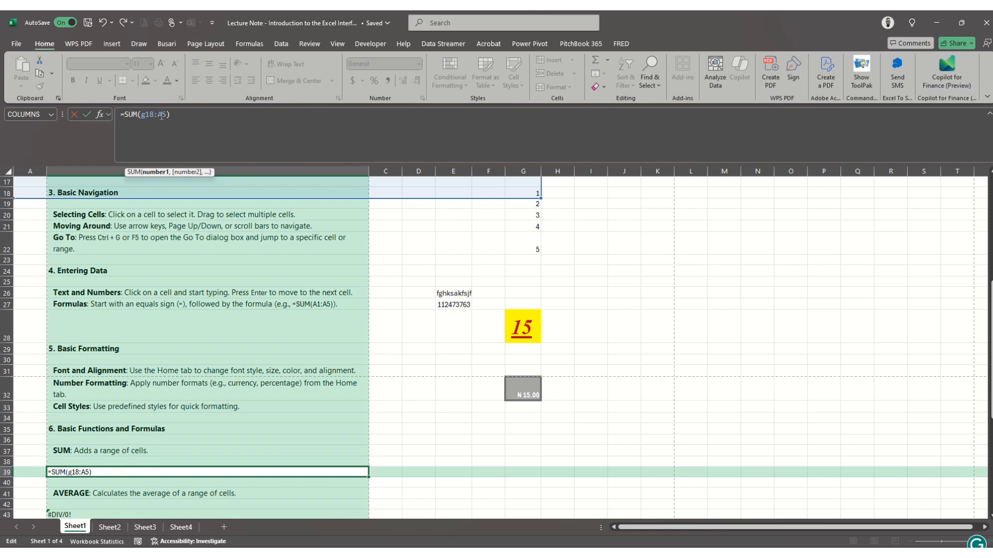
Set the end of the SUM range in cell B39 to G22, apply the formula and reselect the cell
{"action": "key", "text": "BackSpace"}
{"action": "type", "text": "f22"}
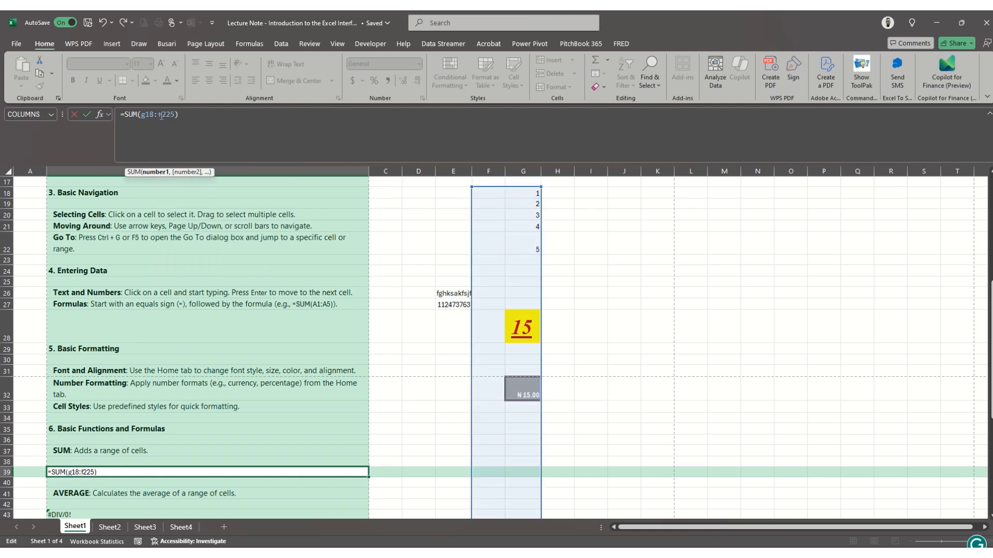
{"action": "key", "text": "Delete"}
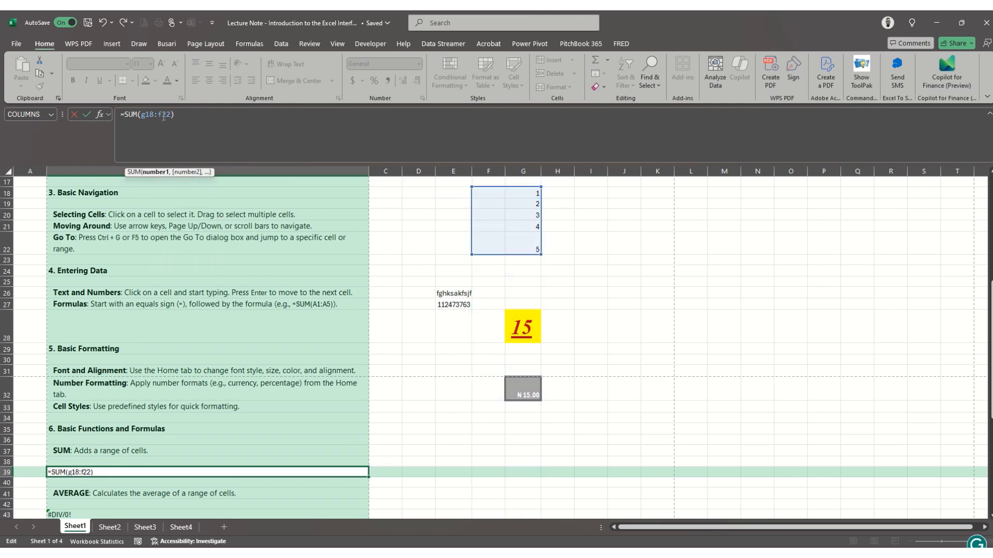
{"action": "left_click", "coordinate": [163, 117]}
{"action": "key", "text": "BackSpace"}
{"action": "type", "text": "g"}
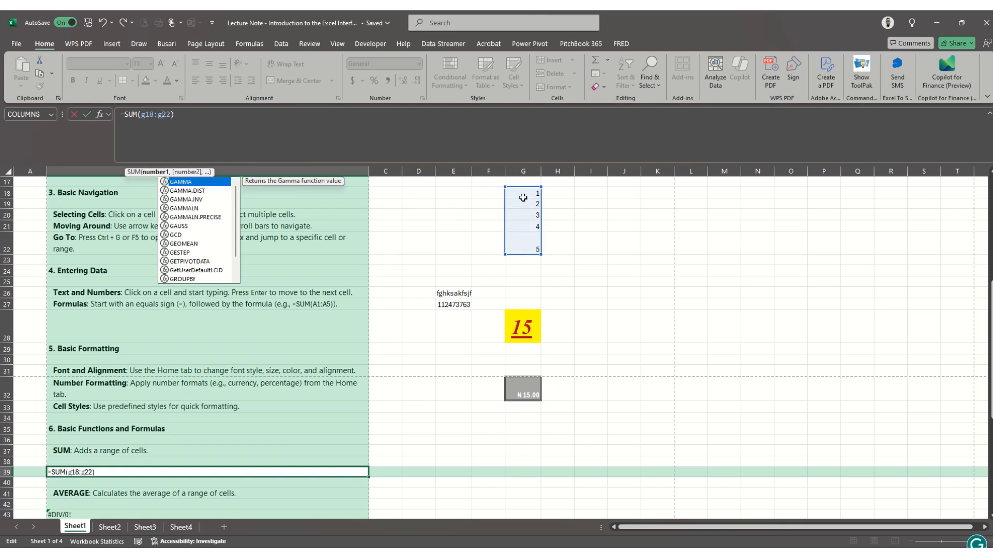
{"action": "left_click", "coordinate": [356, 125]}
{"action": "key", "text": "Return"}
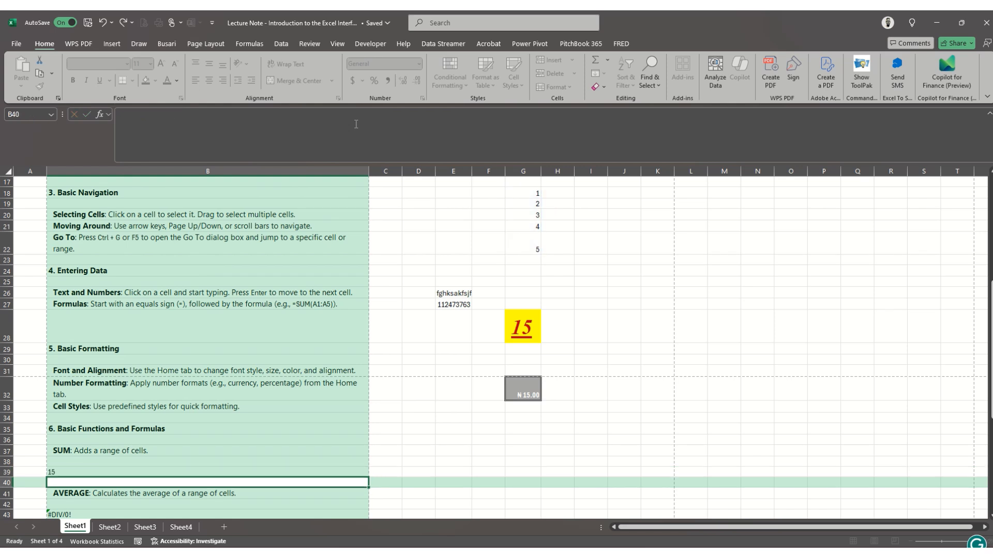
{"action": "key", "text": "Up"}
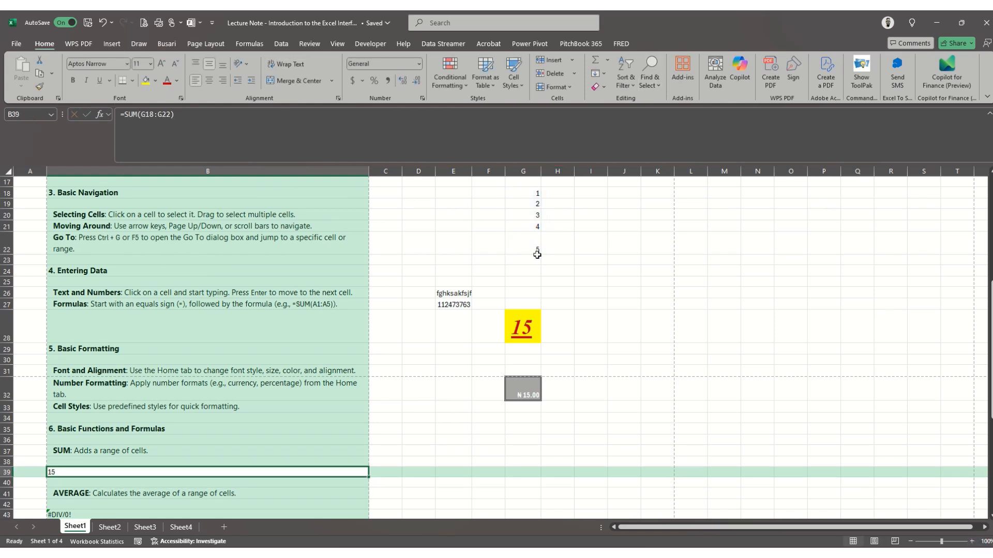
Look at the earlier sum in G28 and go to the AVERAGE formula in cell B43
{"action": "left_click", "coordinate": [524, 327]}
{"action": "key", "text": "Down"}
{"action": "key", "text": "Down"}
{"action": "key", "text": "Down"}
{"action": "key", "text": "Down"}
{"action": "key", "text": "Down"}
{"action": "key", "text": "Down"}
{"action": "key", "text": "Down"}
{"action": "key", "text": "Down"}
{"action": "key", "text": "Down"}
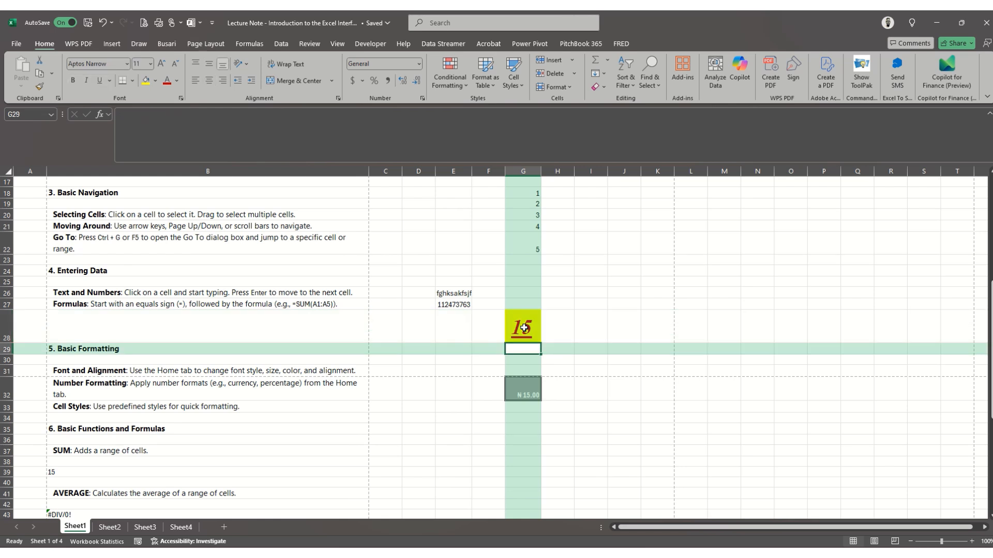
{"action": "key", "text": "Down"}
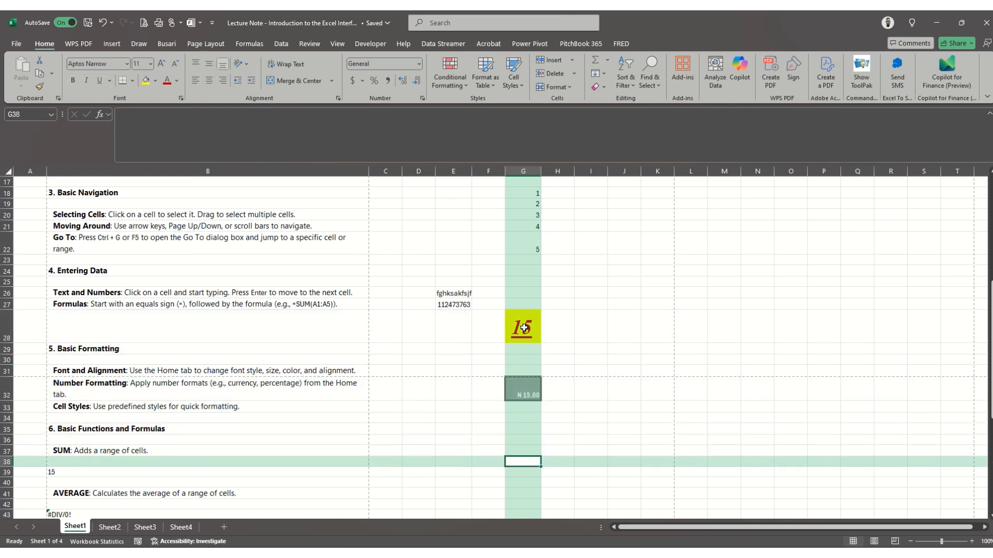
{"action": "key", "text": "Down"}
{"action": "key", "text": "Down"}
{"action": "key", "text": "Down"}
{"action": "key", "text": "Down"}
{"action": "key", "text": "Down"}
{"action": "key", "text": "Down"}
{"action": "key", "text": "Down"}
{"action": "key", "text": "Down"}
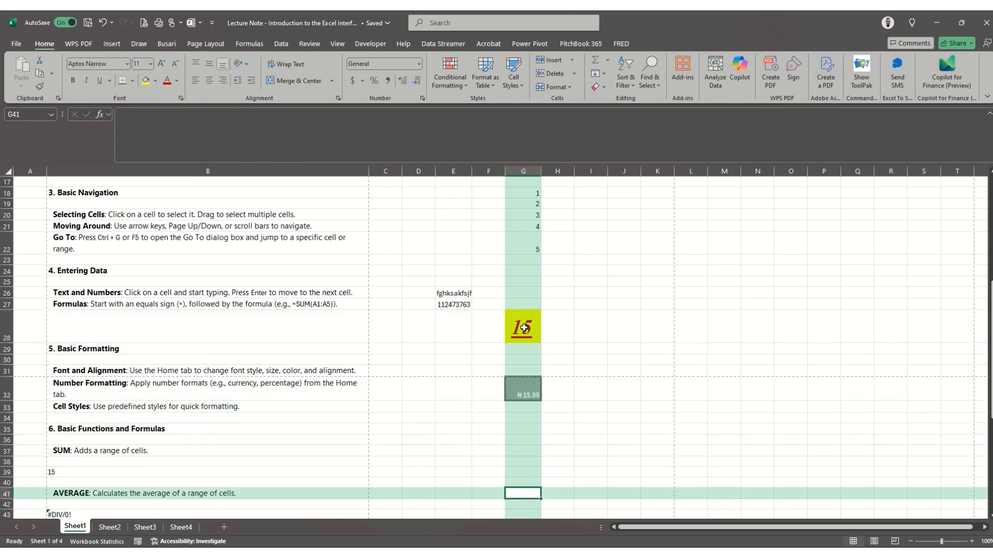
{"action": "key", "text": "Up"}
{"action": "key", "text": "Up"}
{"action": "key", "text": "Up"}
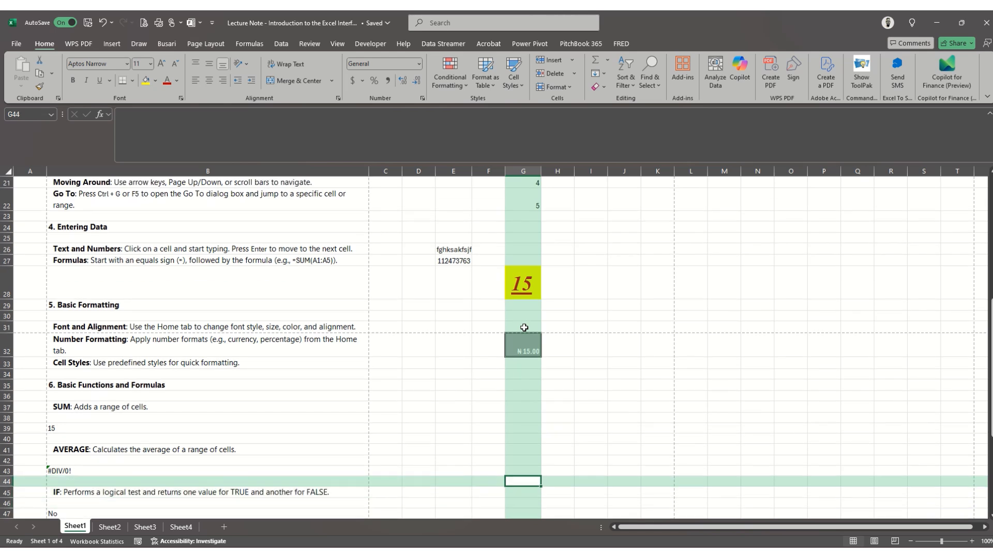
{"action": "key", "text": "Left"}
{"action": "key", "text": "Left"}
{"action": "key", "text": "Left"}
{"action": "key", "text": "Left"}
{"action": "key", "text": "Left"}
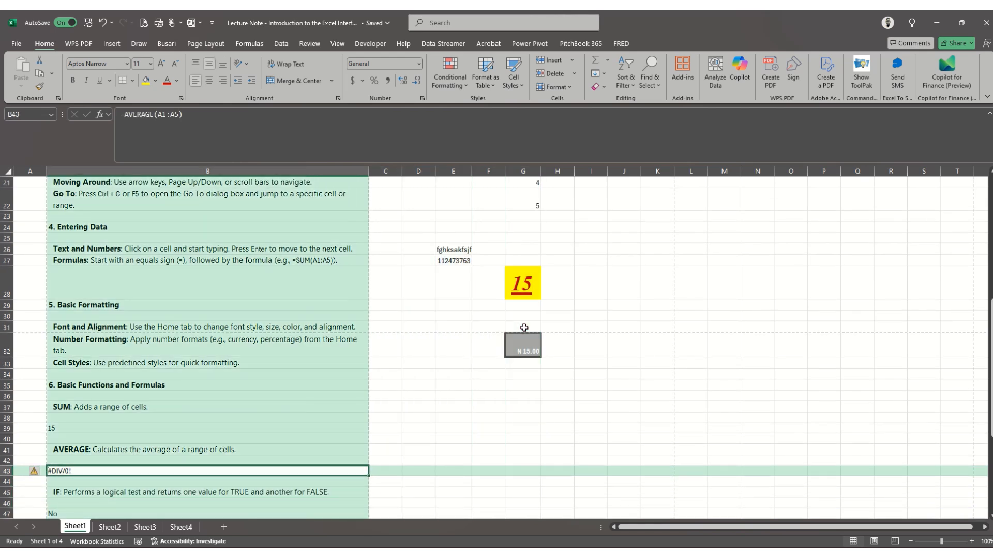
Change the range of the AVERAGE formula in cell B43 to G18:G22
{"action": "left_click", "coordinate": [160, 118]}
{"action": "key", "text": "BackSpace"}
{"action": "type", "text": "g18"}
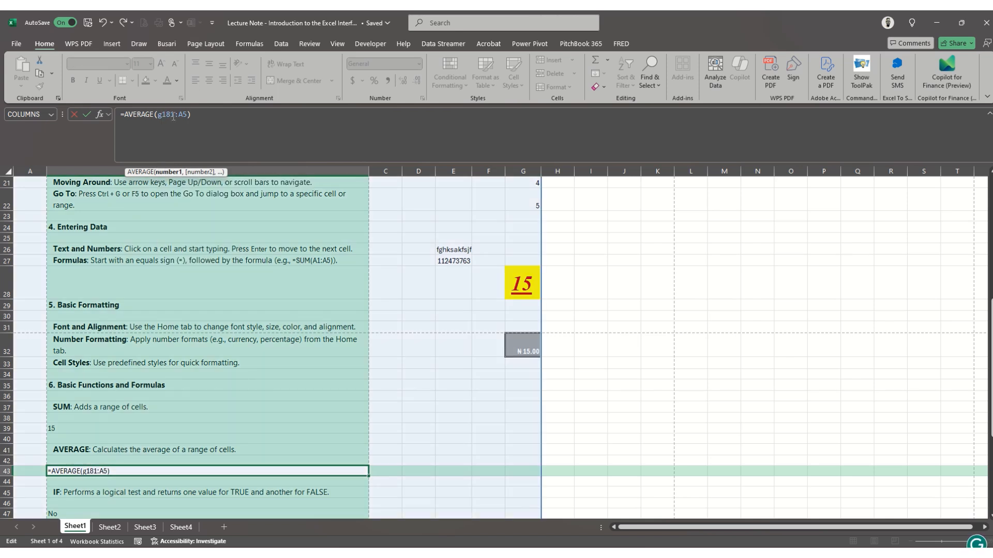
{"action": "key", "text": "Delete"}
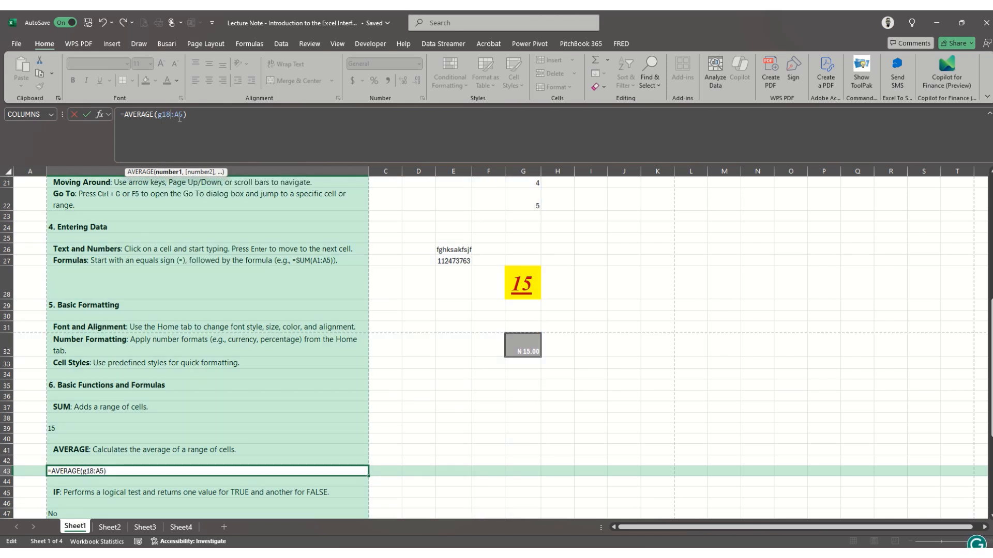
{"action": "left_click", "coordinate": [180, 115]}
{"action": "key", "text": "BackSpace"}
{"action": "type", "text": "g2"}
{"action": "key", "text": "Delete"}
{"action": "type", "text": "2"}
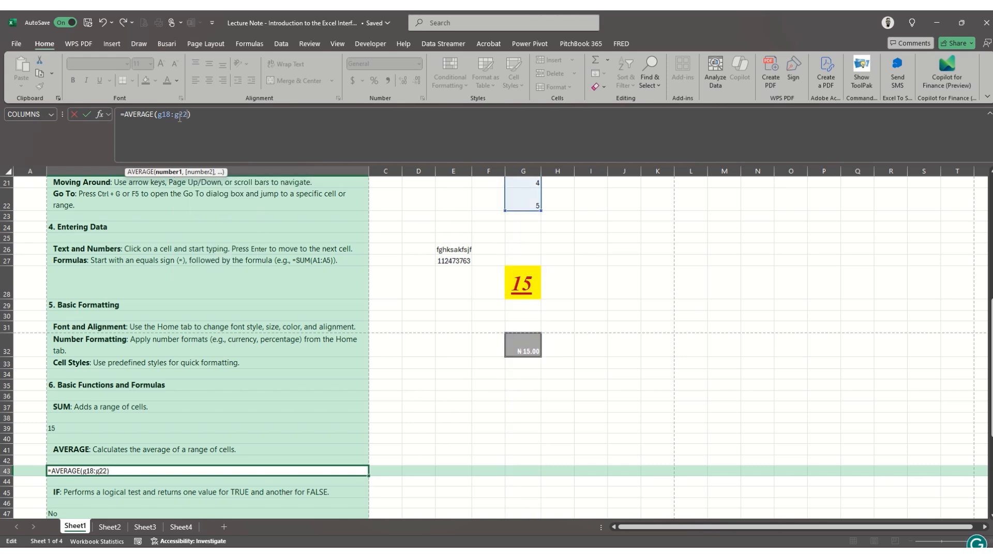
{"action": "key", "text": "ctrl+Return"}
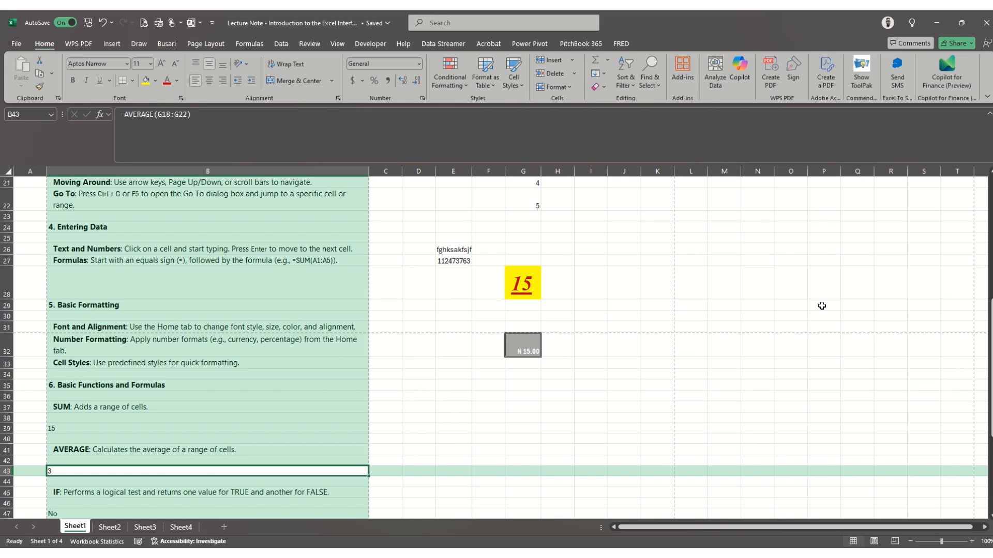
Skim the notes down to Help and Support, and return to the IF description in cell B45
{"action": "key", "text": "Down"}
{"action": "key", "text": "Down"}
{"action": "key", "text": "Down"}
{"action": "key", "text": "Down"}
{"action": "key", "text": "Down"}
{"action": "key", "text": "Down"}
{"action": "key", "text": "Down"}
{"action": "key", "text": "Down"}
{"action": "key", "text": "Down"}
{"action": "key", "text": "Down"}
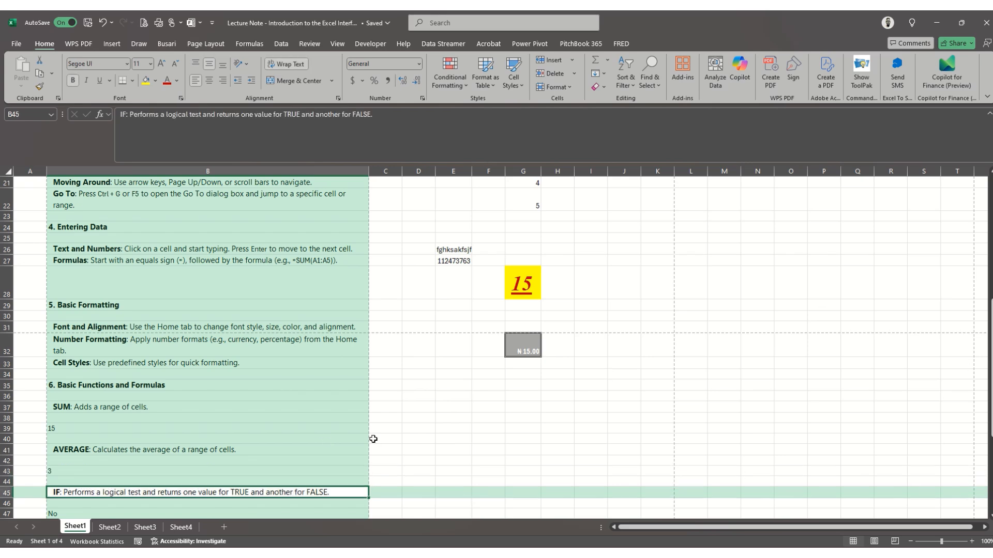
{"action": "key", "text": "Down"}
{"action": "key", "text": "Down"}
{"action": "key", "text": "Down"}
{"action": "key", "text": "Down"}
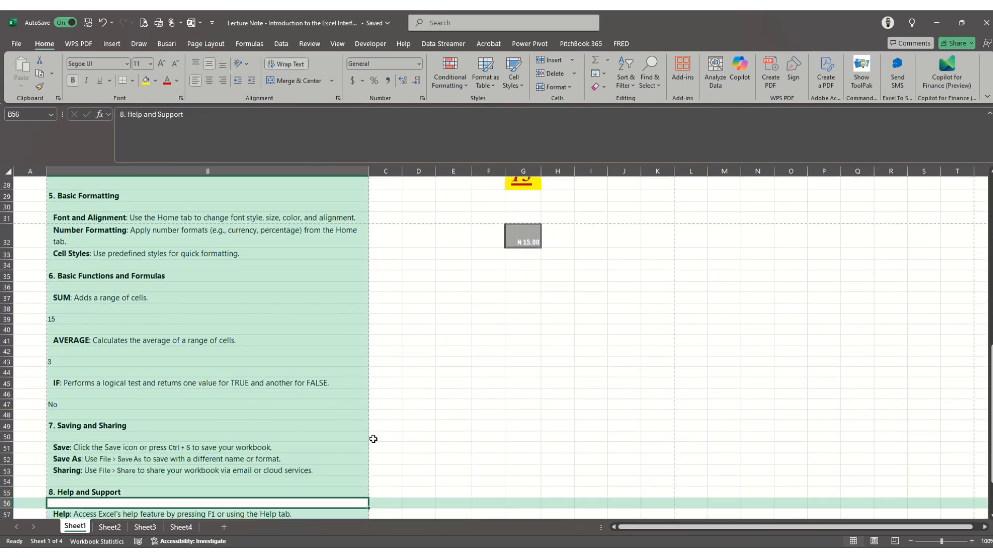
{"action": "key", "text": "Up"}
{"action": "key", "text": "Up"}
{"action": "key", "text": "Up"}
{"action": "key", "text": "Up"}
{"action": "key", "text": "Up"}
{"action": "key", "text": "Up"}
{"action": "key", "text": "Up"}
{"action": "key", "text": "Up"}
{"action": "key", "text": "Up"}
{"action": "key", "text": "Up"}
{"action": "key", "text": "Up"}
{"action": "key", "text": "Up"}
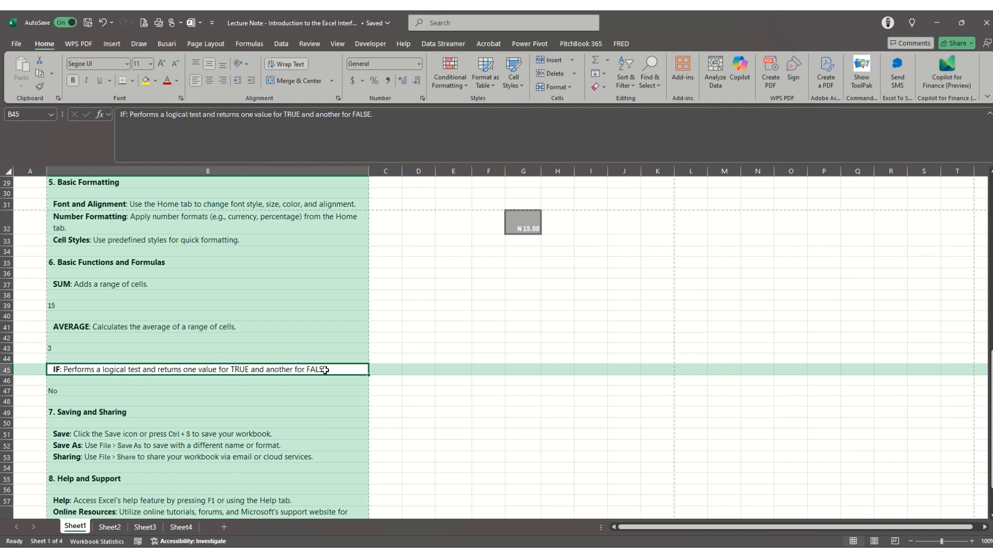
Make the IF formula in cell B47 test G18>10, and change the comparison to G18<10
{"action": "left_click", "coordinate": [62, 393]}
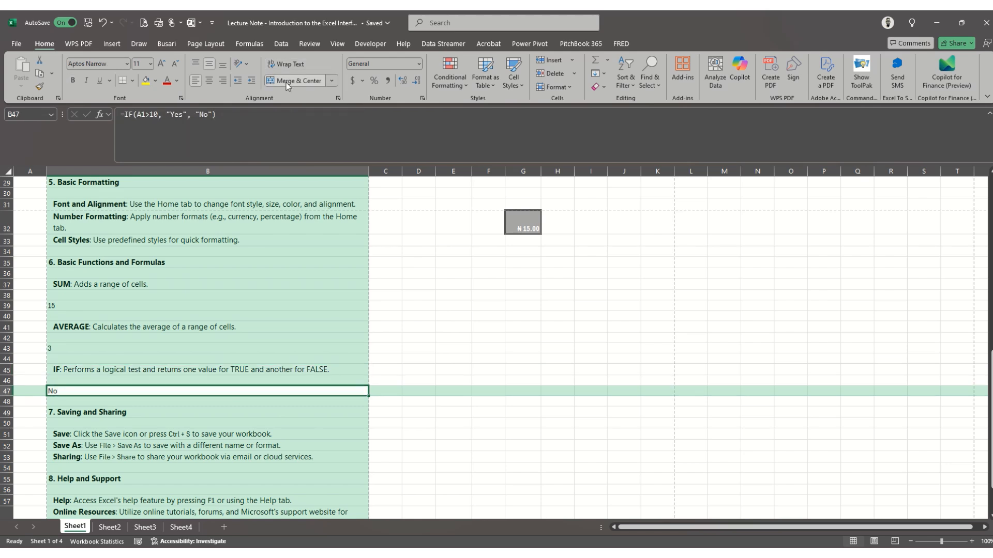
{"action": "left_click", "coordinate": [264, 117]}
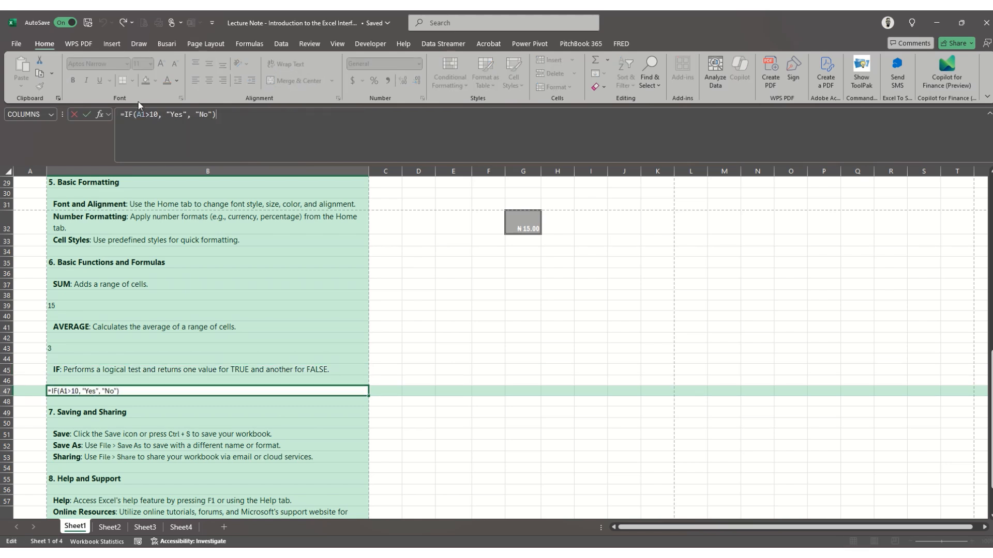
{"action": "left_click", "coordinate": [147, 113]}
{"action": "key", "text": "BackSpace"}
{"action": "key", "text": "BackSpace"}
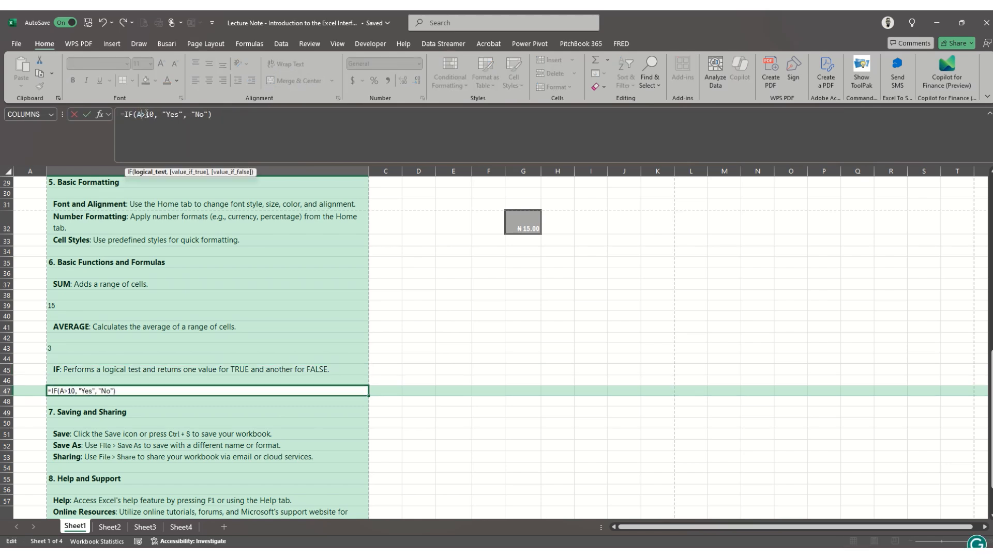
{"action": "type", "text": "g18"}
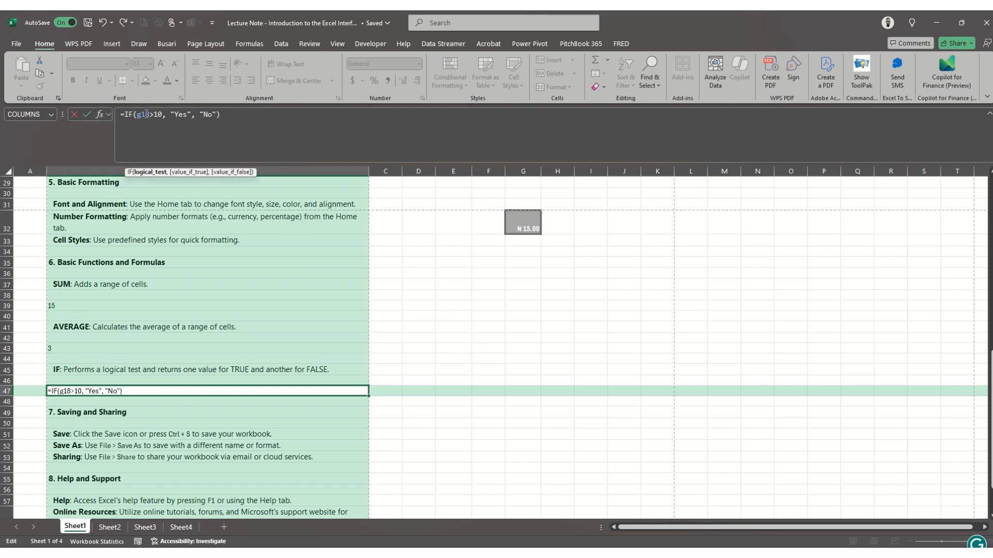
{"action": "key", "text": "Return"}
{"action": "key", "text": "Up"}
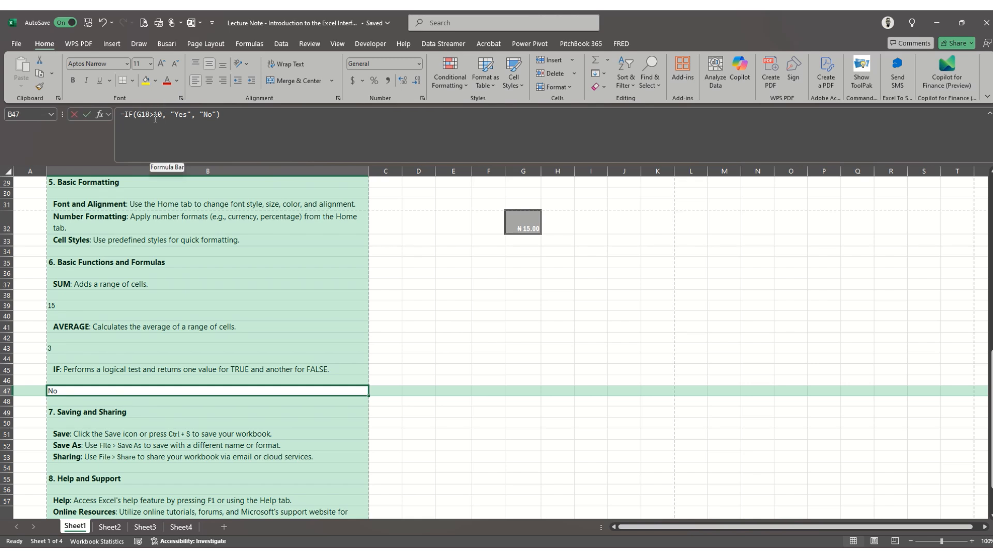
{"action": "left_click", "coordinate": [155, 119]}
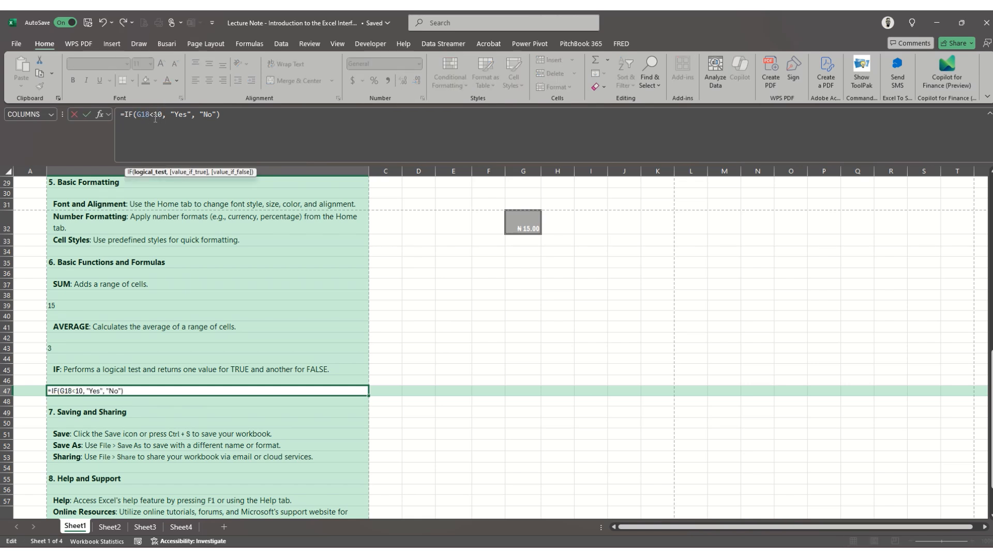
{"action": "key", "text": "Return"}
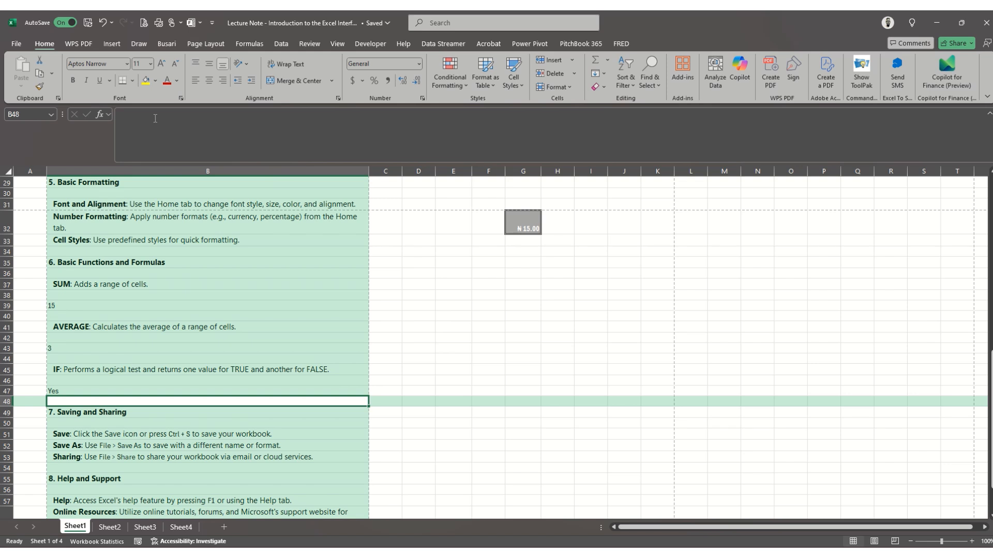
Go to the Save note under the Saving and Sharing heading in cell B51
{"action": "key", "text": "Down"}
{"action": "key", "text": "Down"}
{"action": "key", "text": "Down"}
{"action": "key", "text": "Down"}
{"action": "key", "text": "Down"}
{"action": "key", "text": "Down"}
{"action": "key", "text": "Down"}
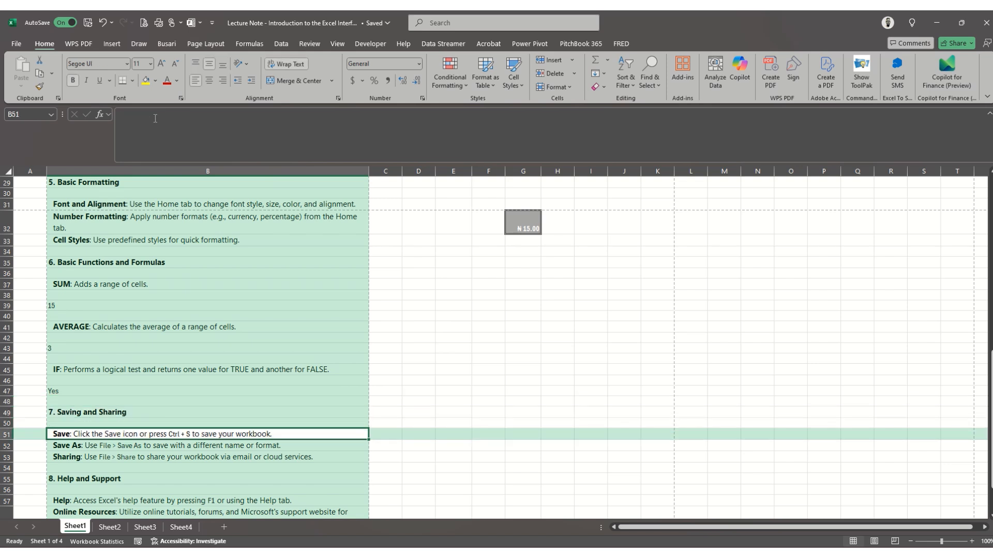
Skim the notes past the closing paragraph in cell B60, and return to the Saving and Sharing heading in cell B49
{"action": "key", "text": "Down"}
{"action": "key", "text": "Down"}
{"action": "key", "text": "Down"}
{"action": "key", "text": "Down"}
{"action": "key", "text": "Down"}
{"action": "key", "text": "Down"}
{"action": "key", "text": "Down"}
{"action": "key", "text": "Down"}
{"action": "key", "text": "Down"}
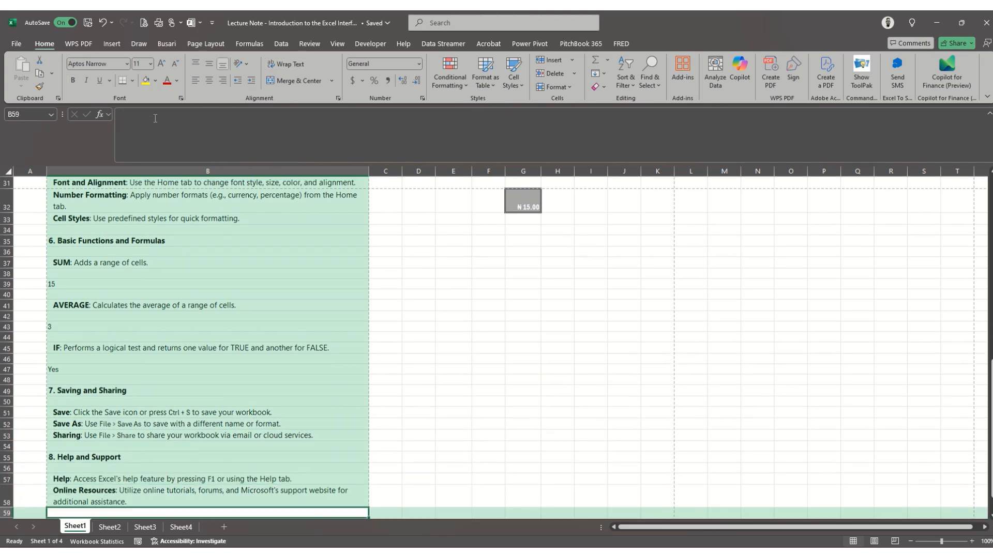
{"action": "key", "text": "Down"}
{"action": "key", "text": "Down"}
{"action": "key", "text": "Down"}
{"action": "key", "text": "Down"}
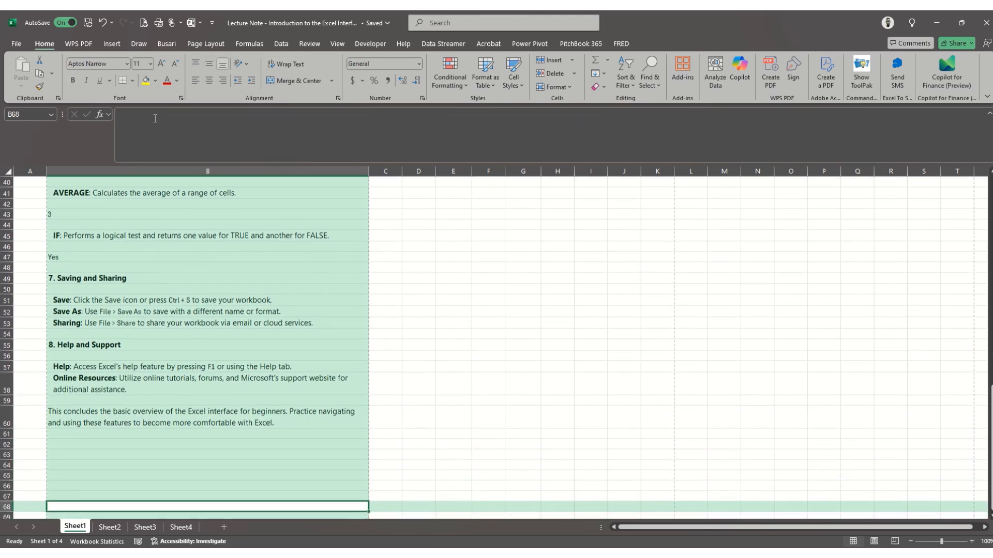
{"action": "key", "text": "Up"}
{"action": "key", "text": "Up"}
{"action": "key", "text": "Up"}
{"action": "key", "text": "Up"}
{"action": "key", "text": "Up"}
{"action": "key", "text": "Up"}
{"action": "key", "text": "Up"}
{"action": "key", "text": "Up"}
{"action": "key", "text": "Up"}
{"action": "key", "text": "Up"}
{"action": "key", "text": "Up"}
{"action": "key", "text": "Up"}
{"action": "key", "text": "Up"}
{"action": "key", "text": "Up"}
{"action": "key", "text": "Up"}
{"action": "key", "text": "Up"}
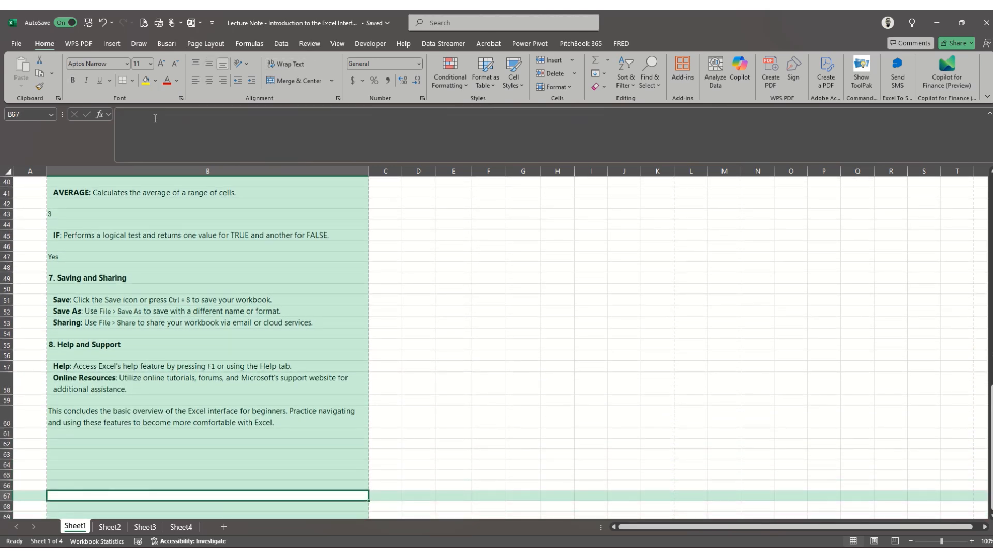
{"action": "key", "text": "Up"}
{"action": "key", "text": "Up"}
{"action": "key", "text": "Up"}
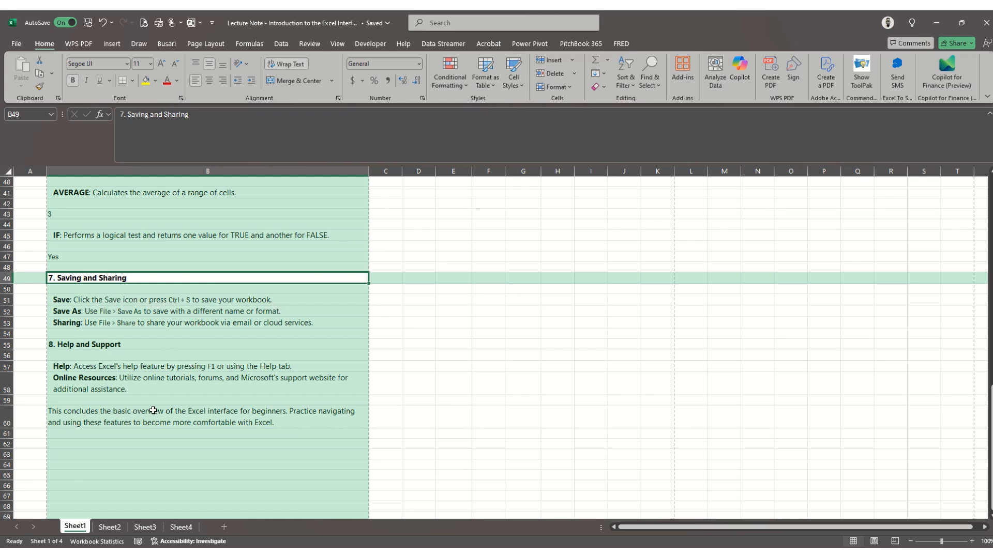
Check the workbook's file name and storage location, and save the workbook
{"action": "left_click", "coordinate": [391, 24]}
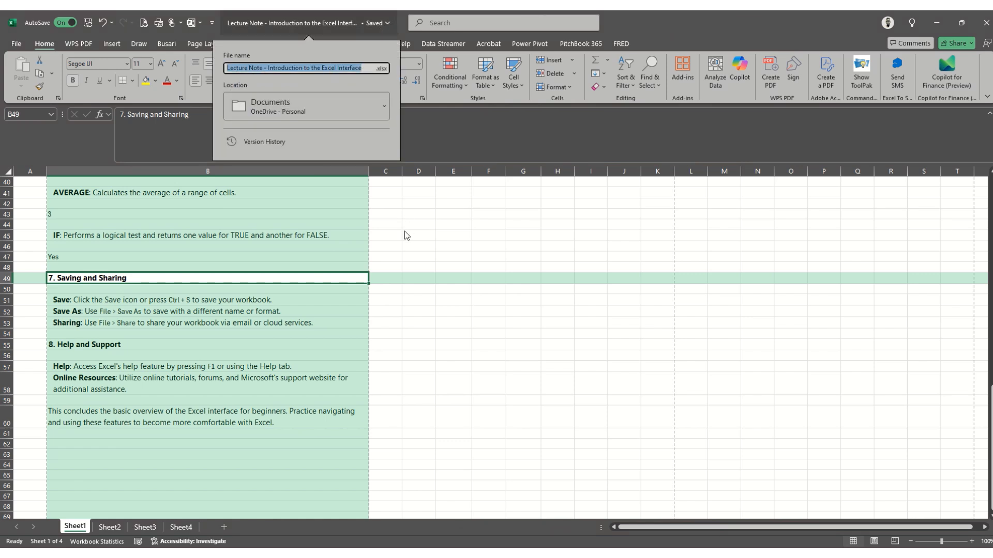
{"action": "left_click", "coordinate": [156, 276]}
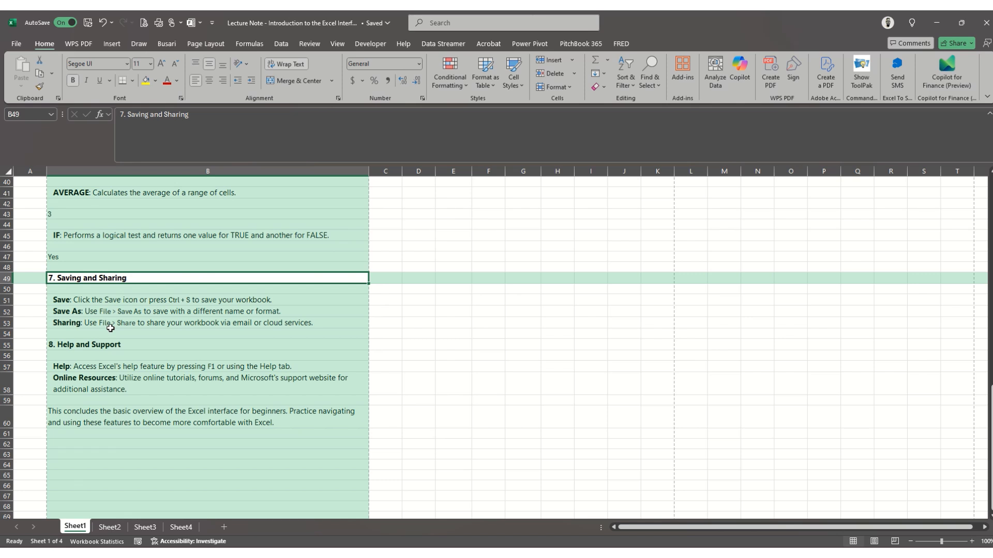
{"action": "key", "text": "ctrl+s"}
Examine the Save as Adobe PDF and Save a Copy options, and return to the sheet without saving a copy
{"action": "left_click", "coordinate": [14, 44]}
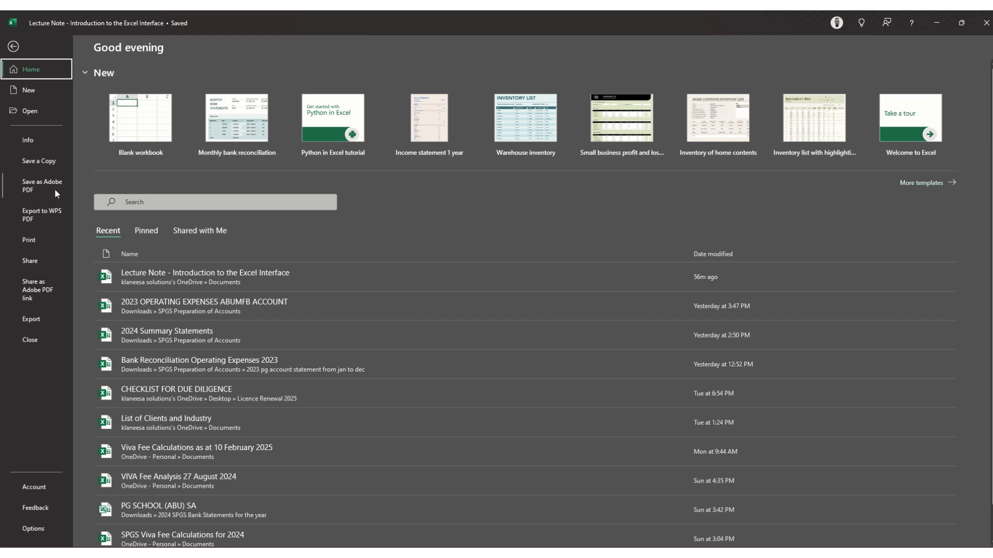
{"action": "left_click", "coordinate": [31, 191]}
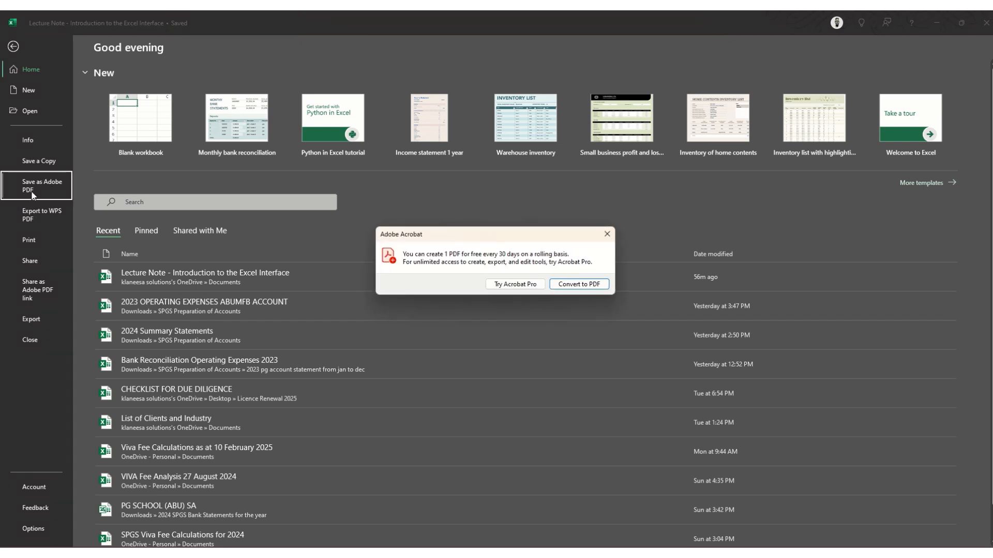
{"action": "left_click", "coordinate": [606, 235]}
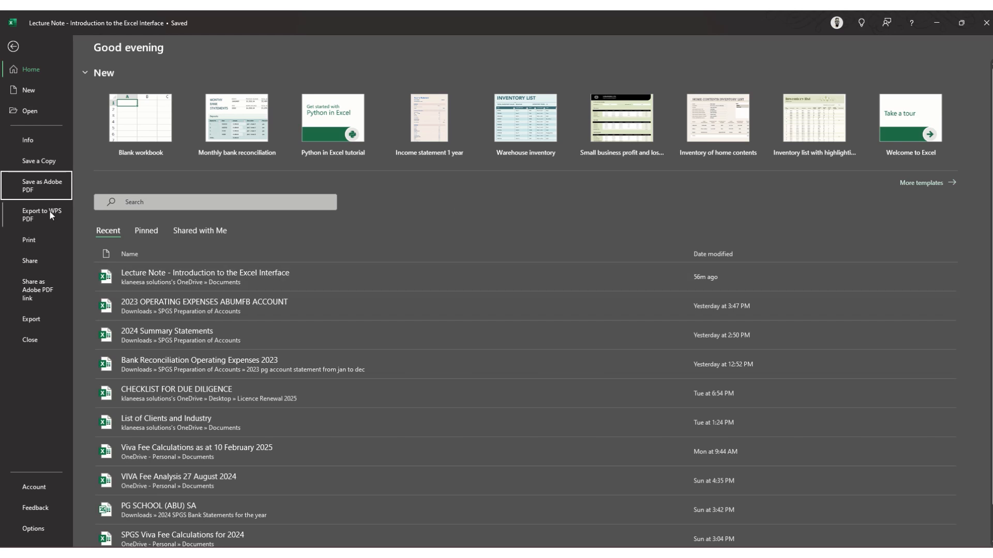
{"action": "left_click", "coordinate": [33, 161]}
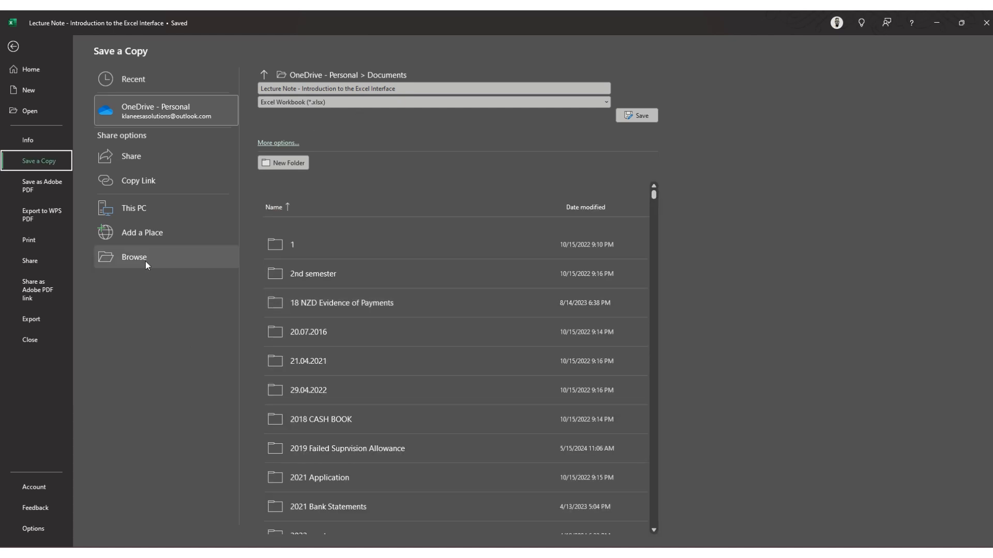
{"action": "key", "text": "Escape"}
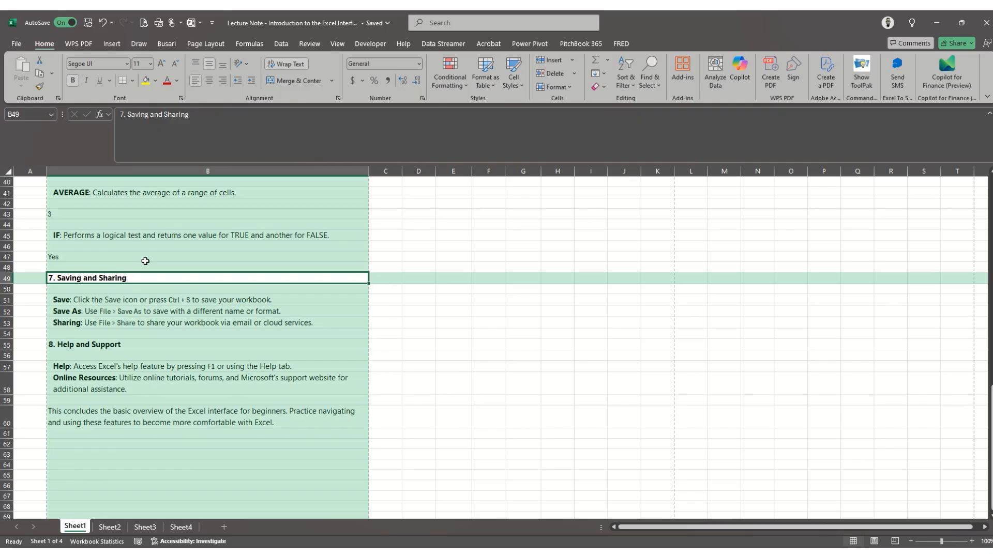
Go to the Sharing note in cell B53, and examine the Share and Export options, including Create PDF/XPS Document
{"action": "left_click", "coordinate": [85, 325]}
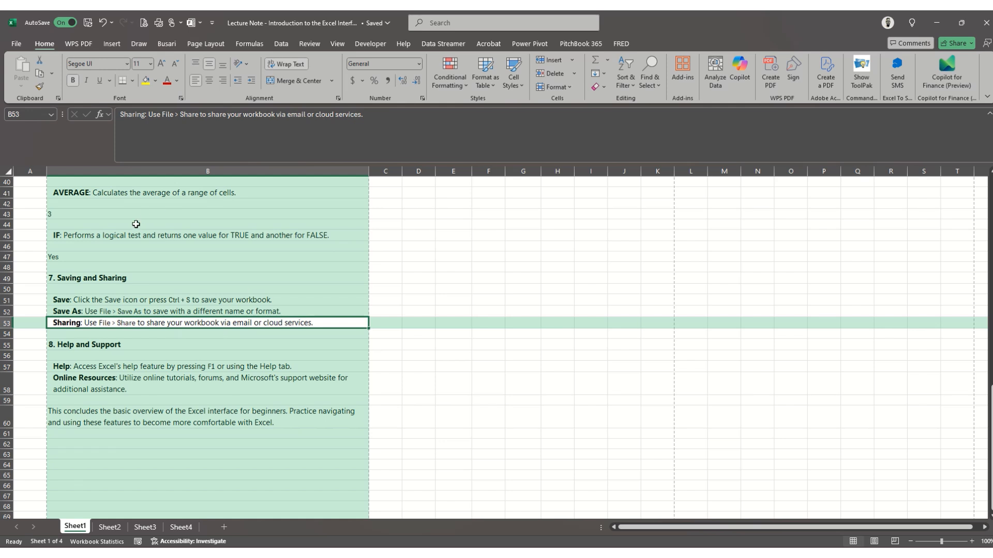
{"action": "left_click", "coordinate": [17, 45]}
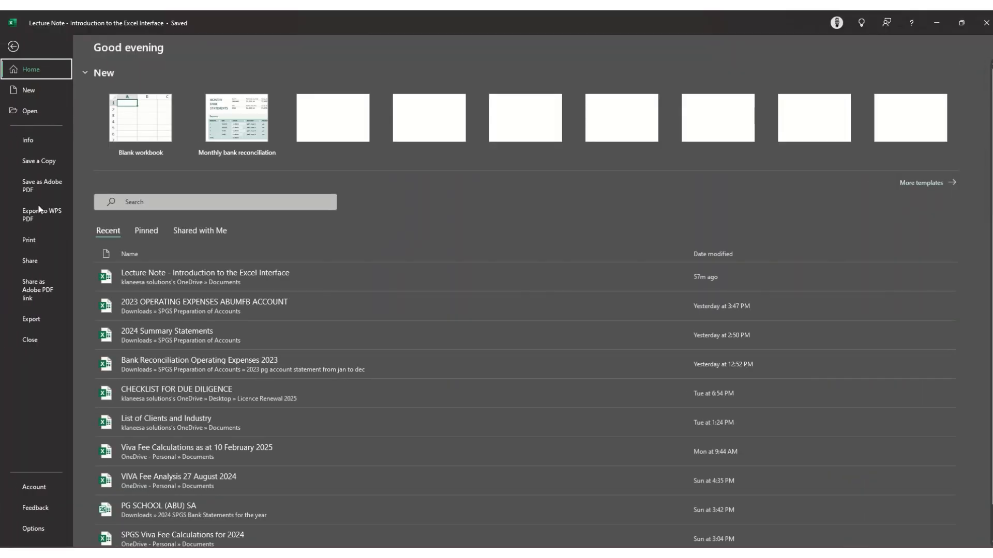
{"action": "left_click", "coordinate": [33, 266]}
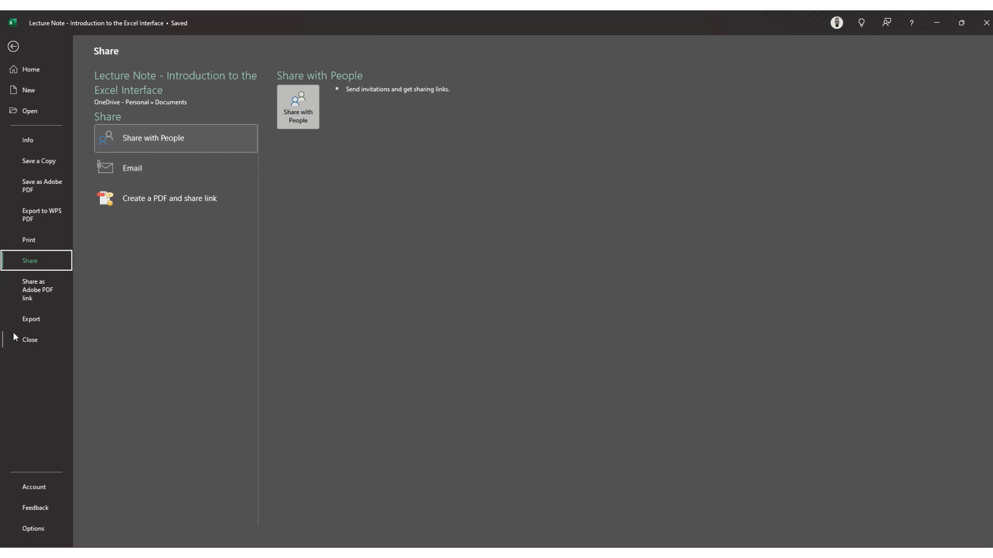
{"action": "left_click", "coordinate": [30, 321]}
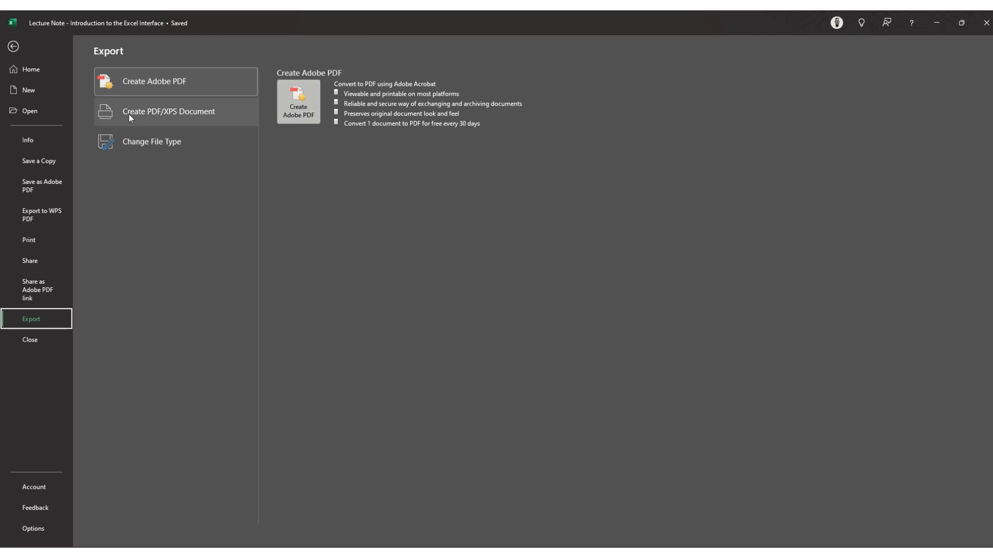
{"action": "left_click", "coordinate": [150, 114]}
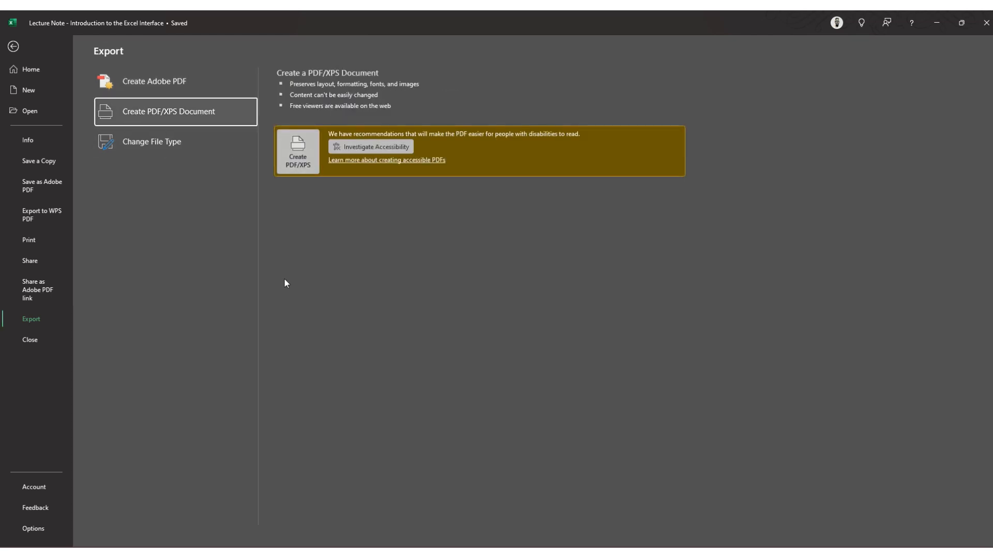
{"action": "key", "text": "Escape"}
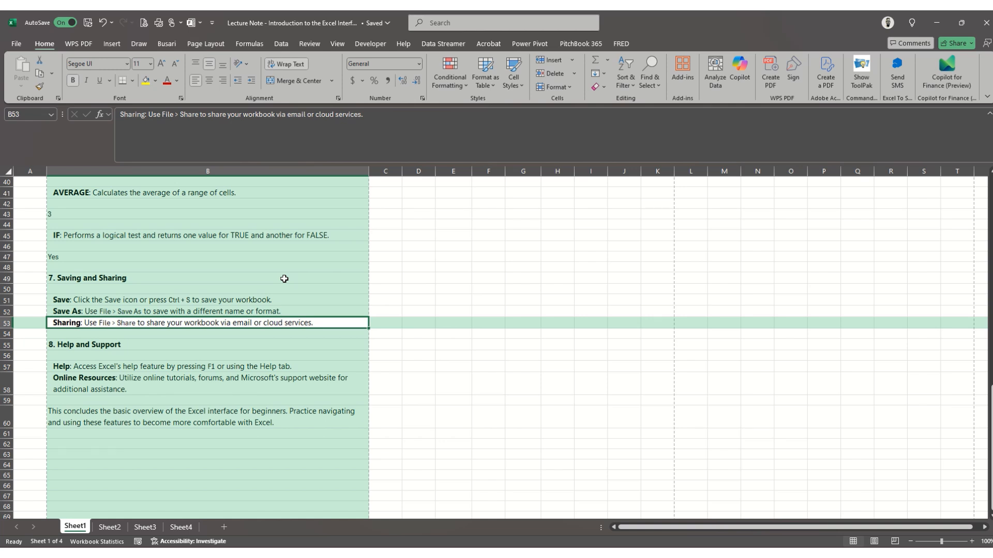
Go to the Help note in cell B57, and examine the Help commands and the search box's suggested actions
{"action": "key", "text": "Down"}
{"action": "key", "text": "Down"}
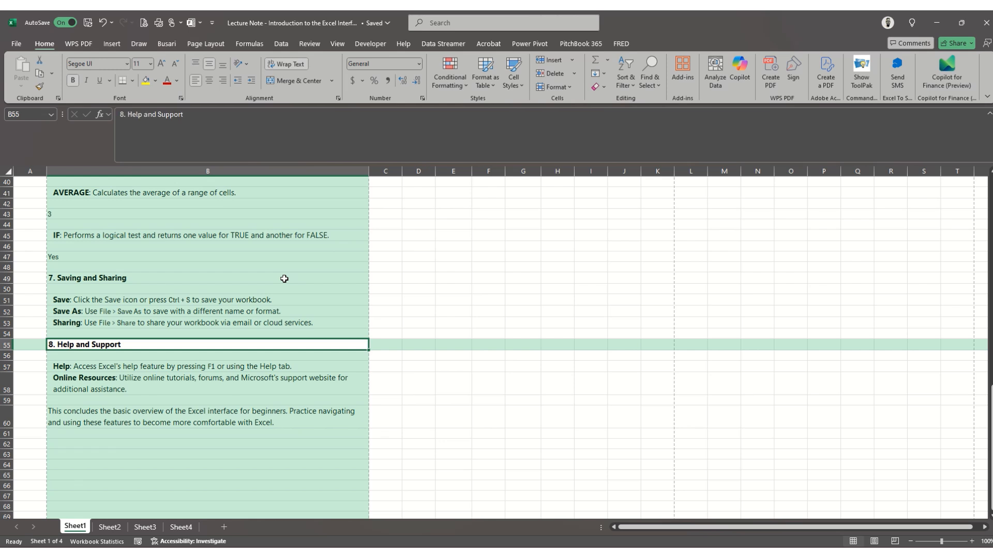
{"action": "key", "text": "Down"}
{"action": "key", "text": "Down"}
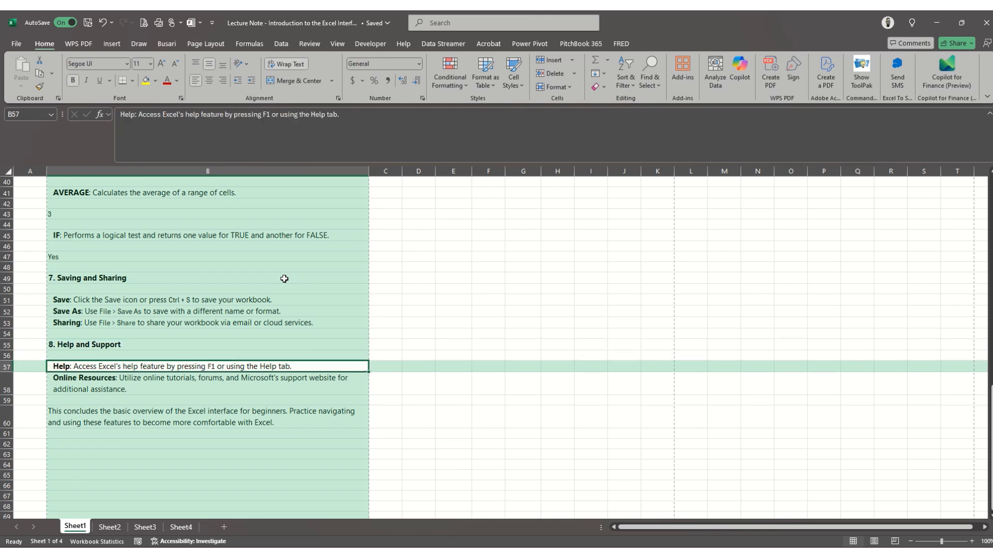
{"action": "left_click", "coordinate": [404, 45]}
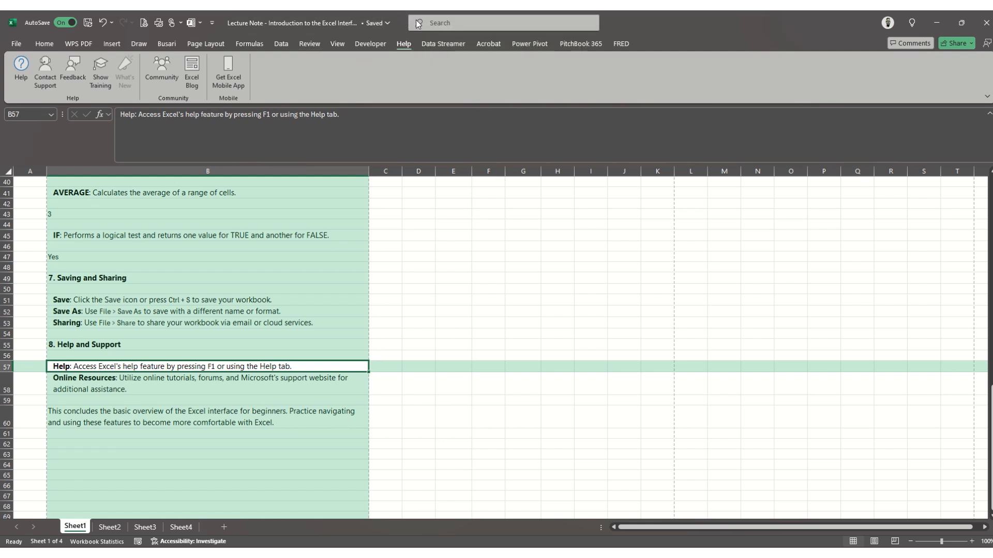
{"action": "left_click", "coordinate": [444, 23]}
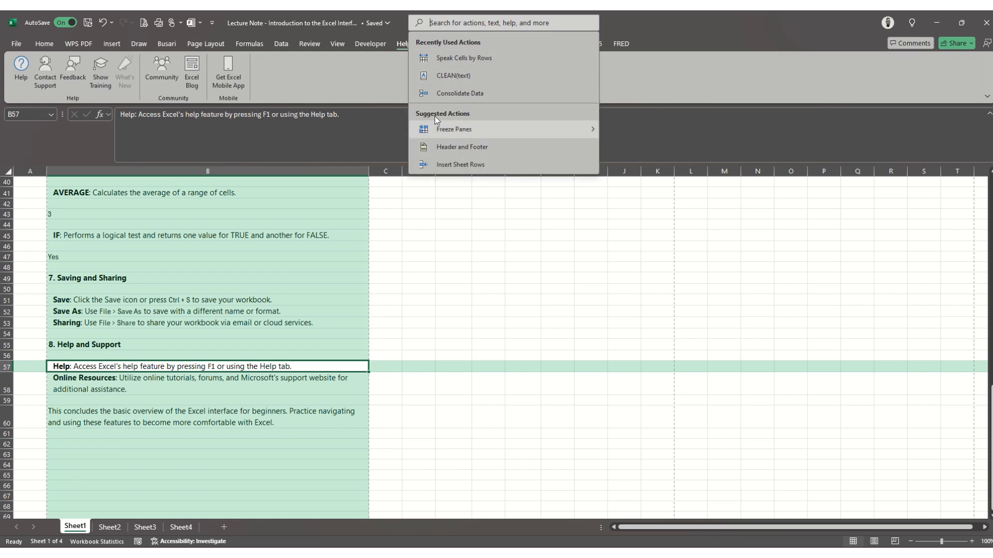
{"action": "mouse_move", "coordinate": [455, 130]}
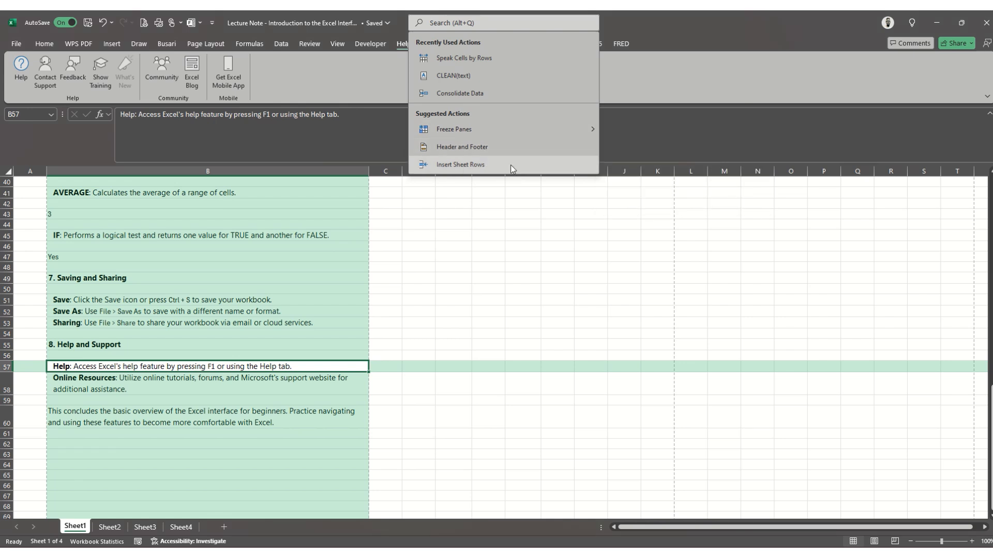
{"action": "key", "text": "Escape"}
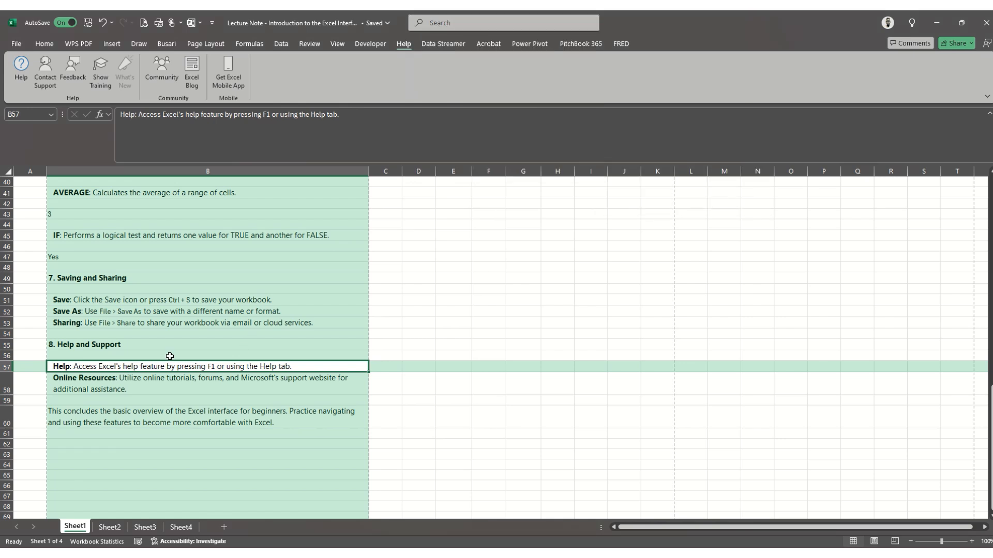
Read the Online Resources note in cell B58 and the closing paragraph in cell B60
{"action": "left_click", "coordinate": [69, 392]}
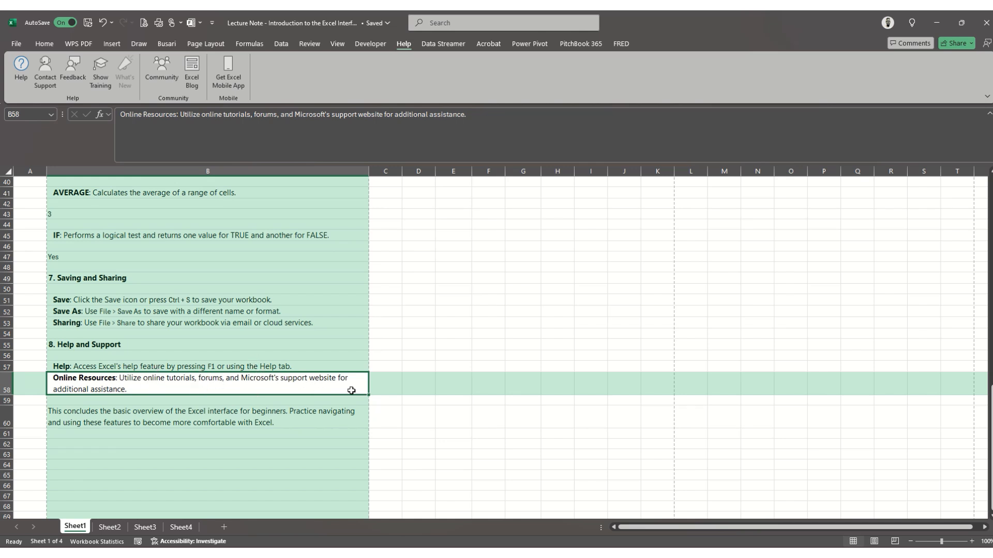
{"action": "left_click", "coordinate": [103, 416]}
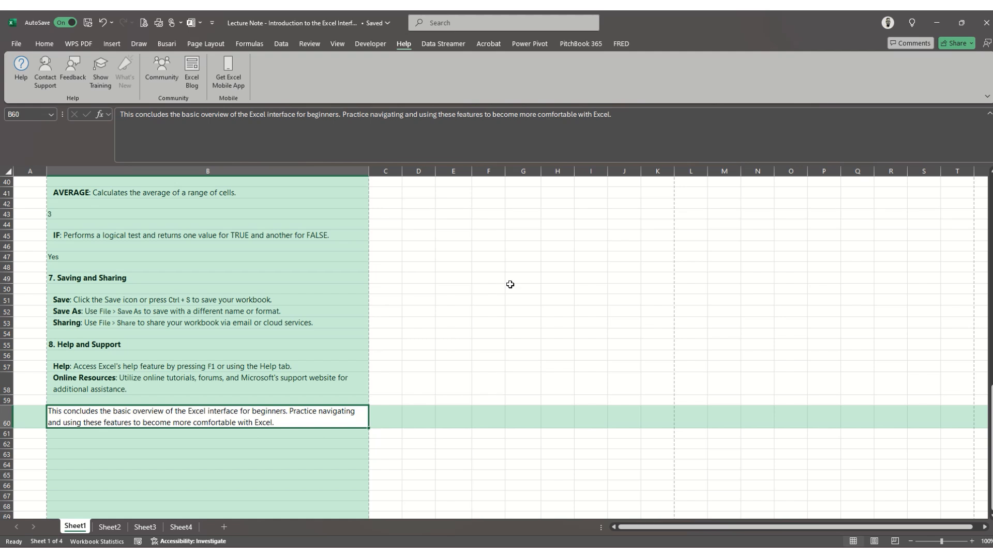
{"action": "left_click", "coordinate": [395, 279]}
{"action": "left_click", "coordinate": [429, 256]}
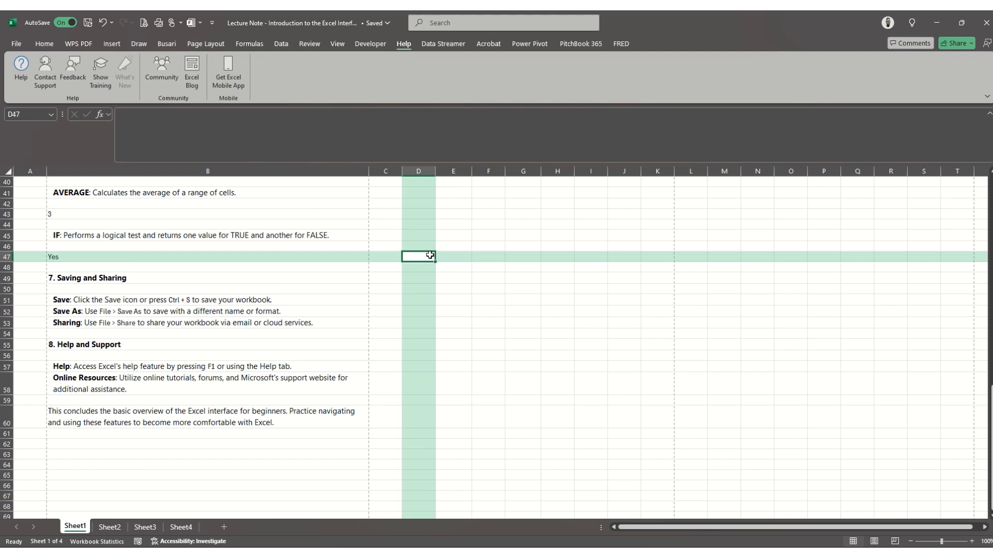
{"action": "left_click", "coordinate": [285, 246]}
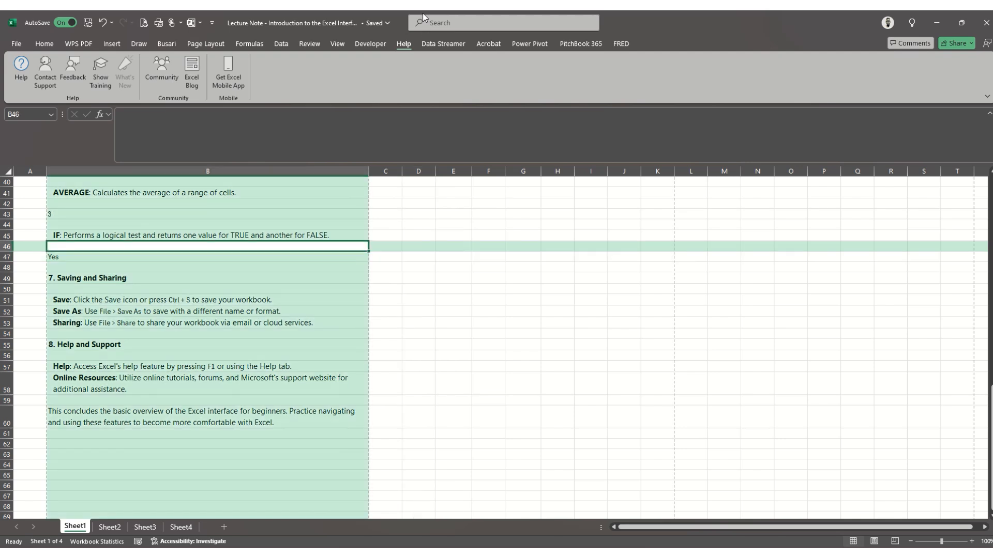
{"action": "mouse_move", "coordinate": [428, 23]}
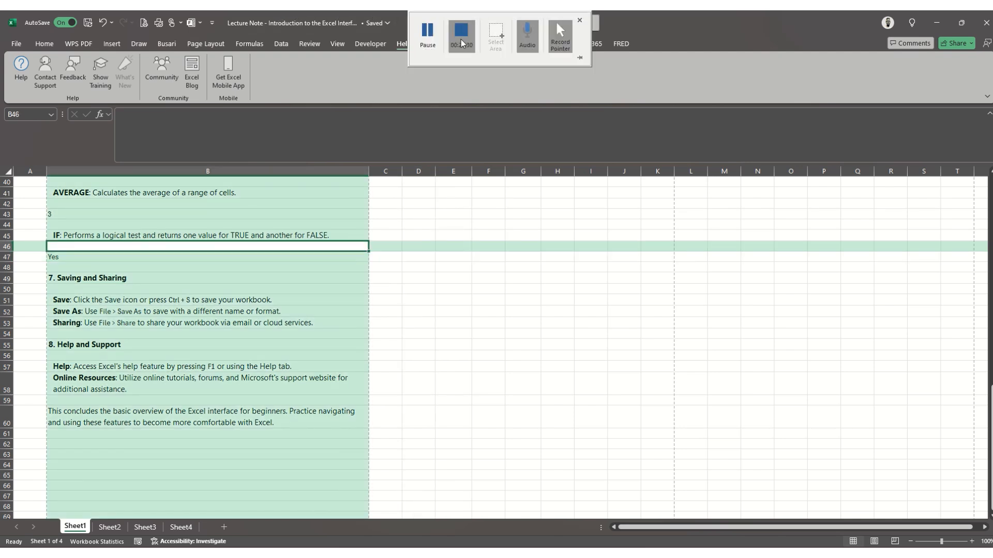